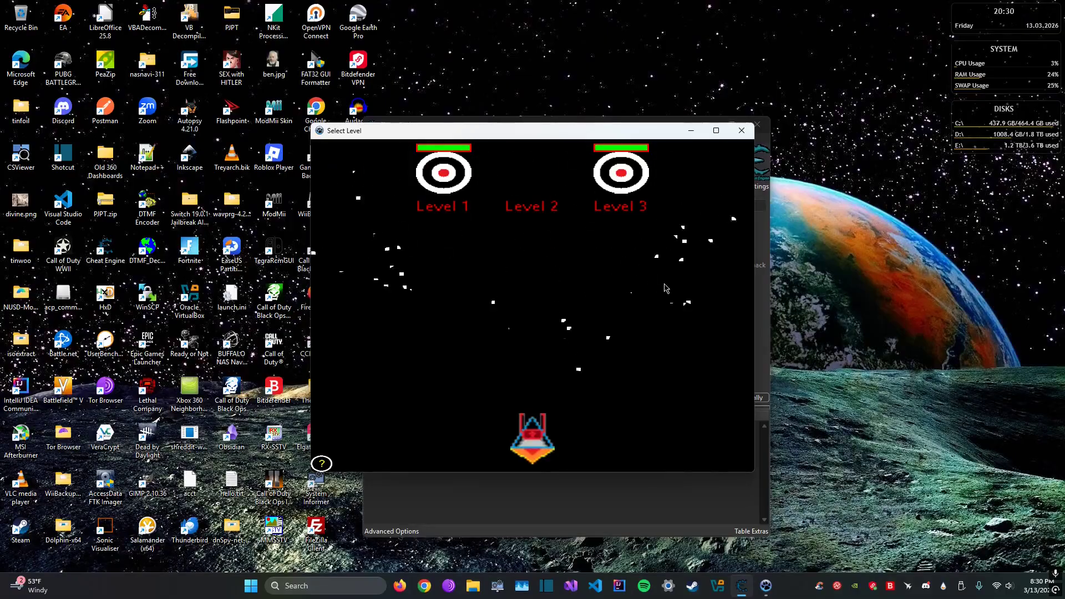
Arrange the Step 2 game window beside the Cheat Engine window and dismiss the game's instruction message
click(786, 277)
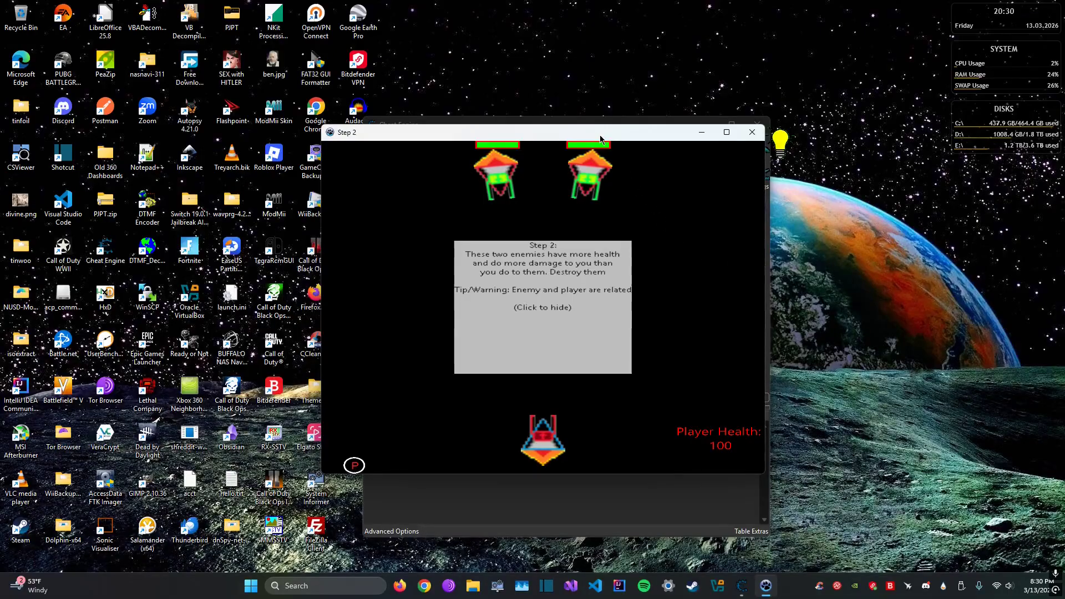
drag(600, 138, 331, 149)
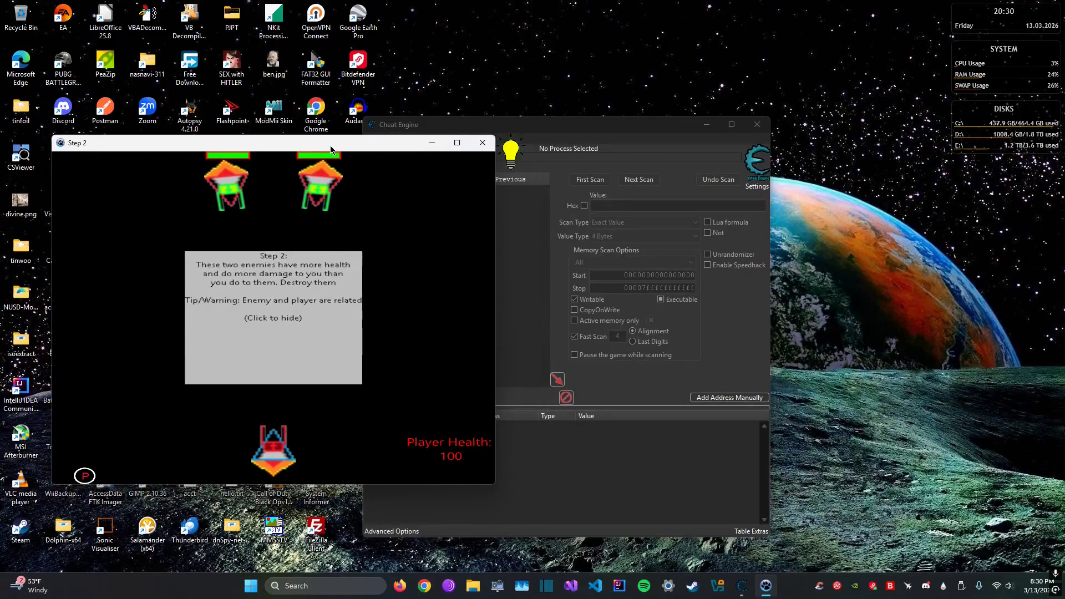
drag(638, 128, 813, 123)
click(311, 302)
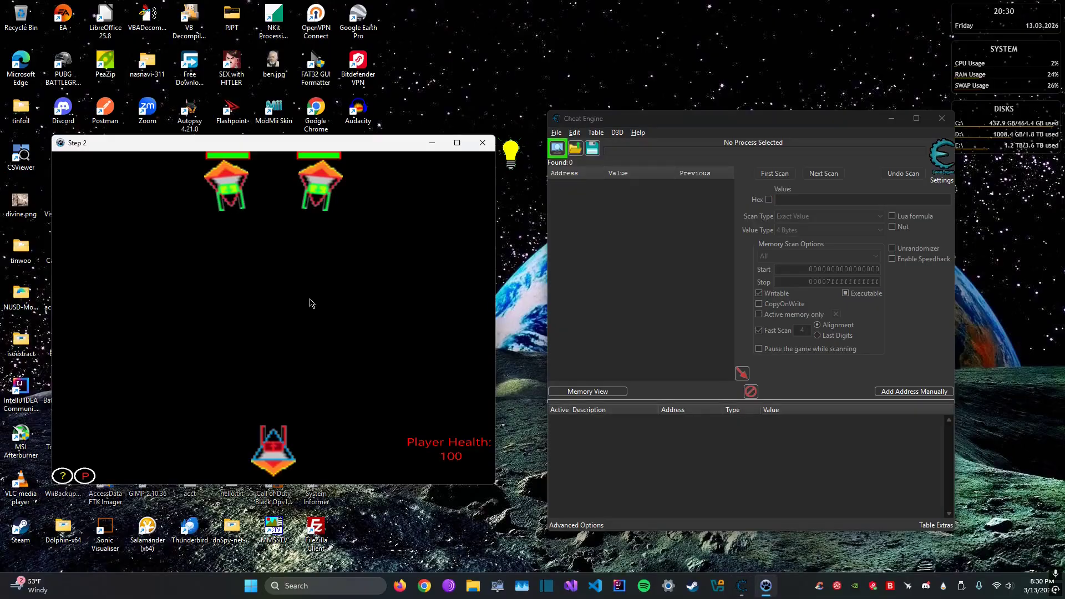
drag(389, 151, 387, 155)
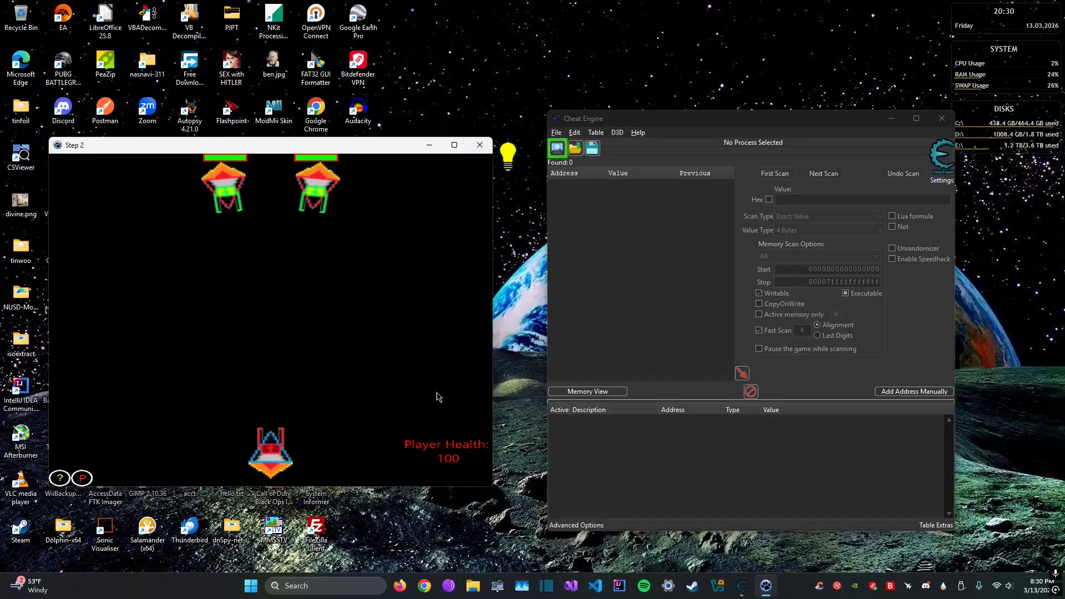
drag(390, 138, 421, 113)
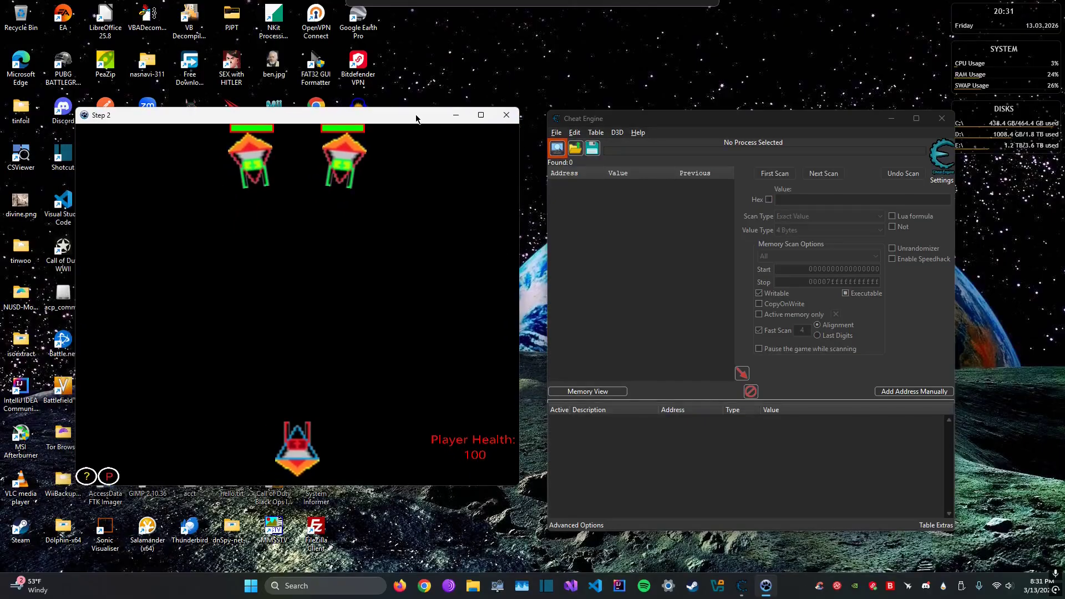
Enlarge the game and Cheat Engine windows and align them side by side
drag(519, 486, 539, 532)
drag(427, 115, 366, 107)
drag(961, 539, 1011, 572)
drag(806, 123, 756, 109)
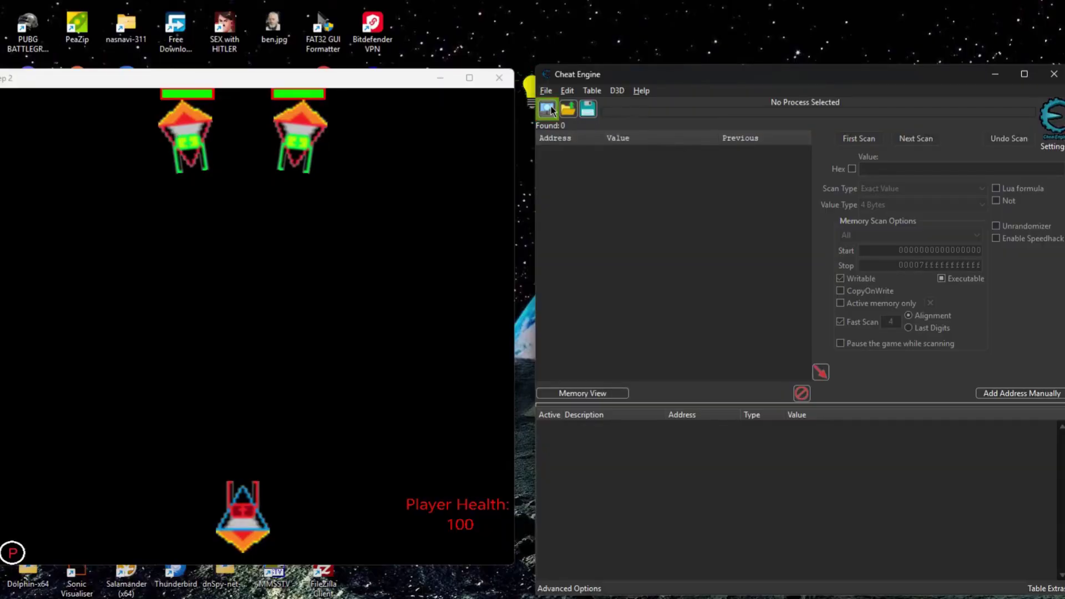
Attach to the gtutorial-x86_64.exe process and run a first scan for the exact 4-byte value 100
click(506, 134)
double_click(754, 314)
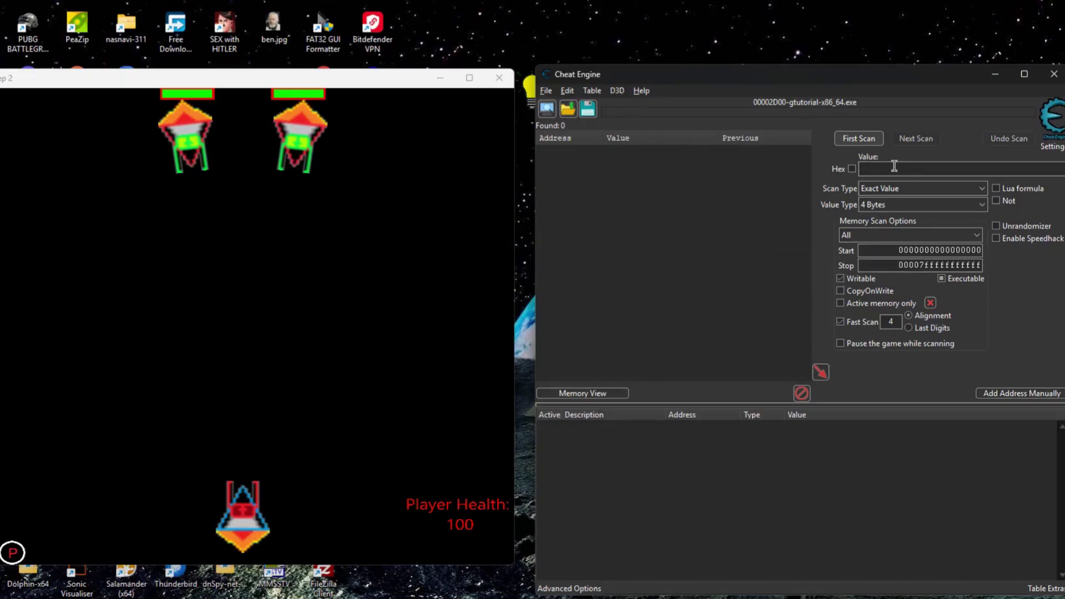
click(898, 205)
click(897, 206)
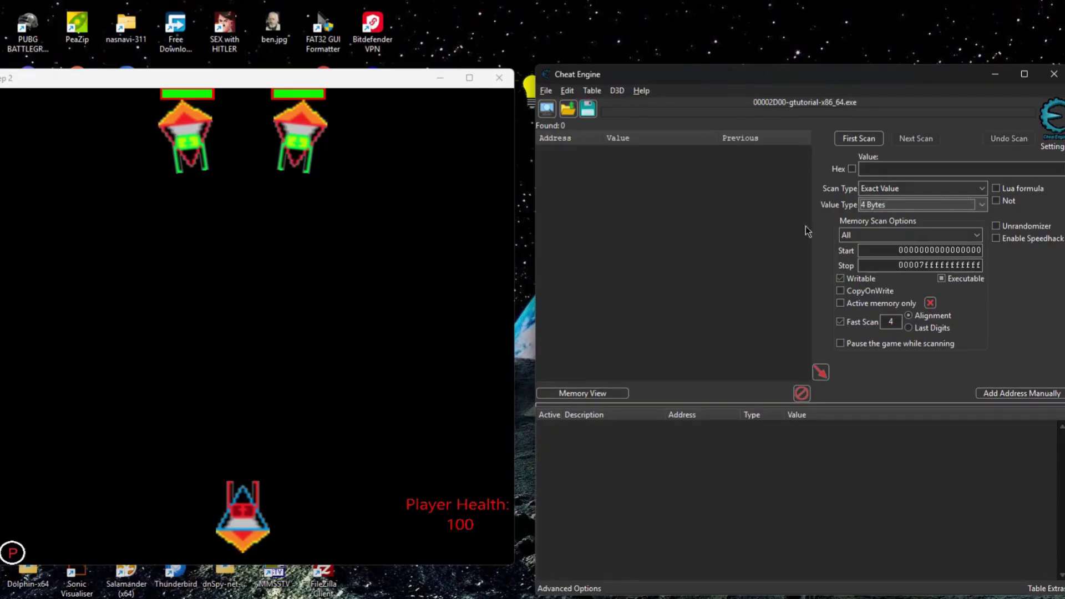
click(903, 168)
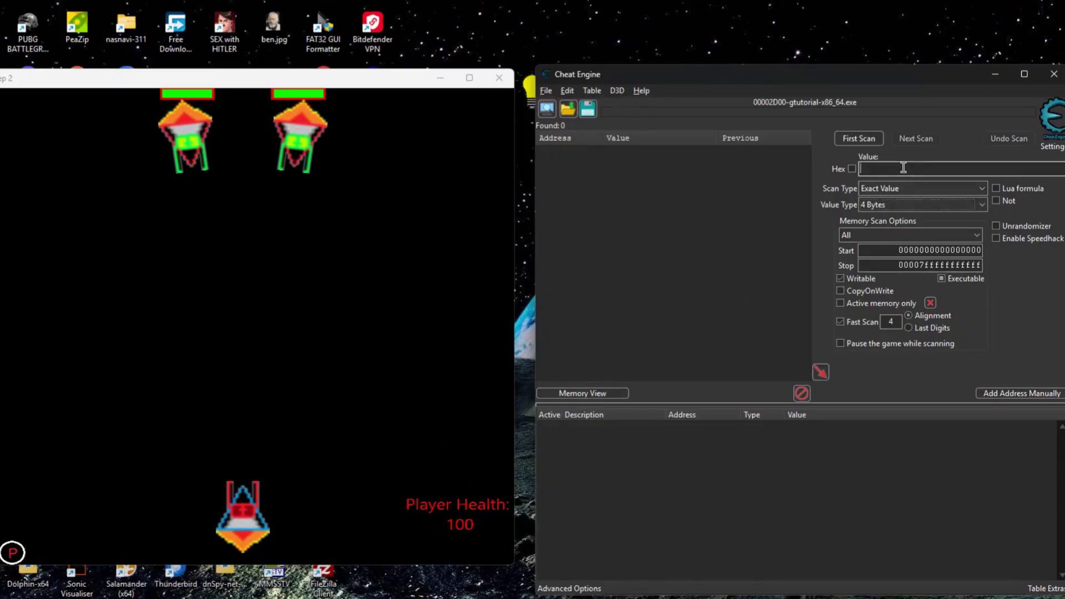
text(100)
click(877, 141)
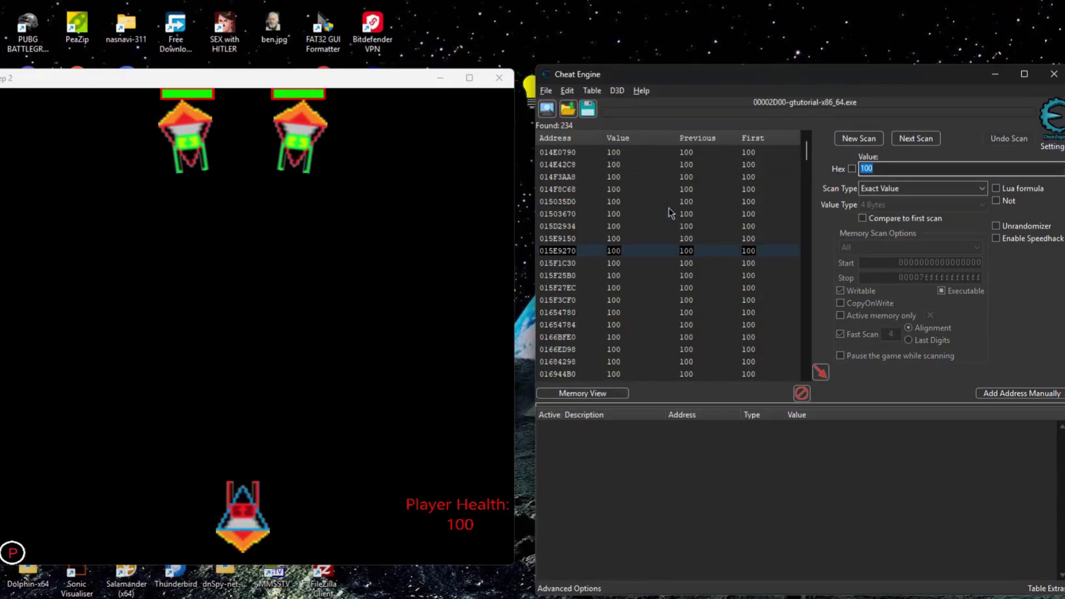
Return to the Step 2 game and turn and fire the ship until the player loses some health
click(321, 86)
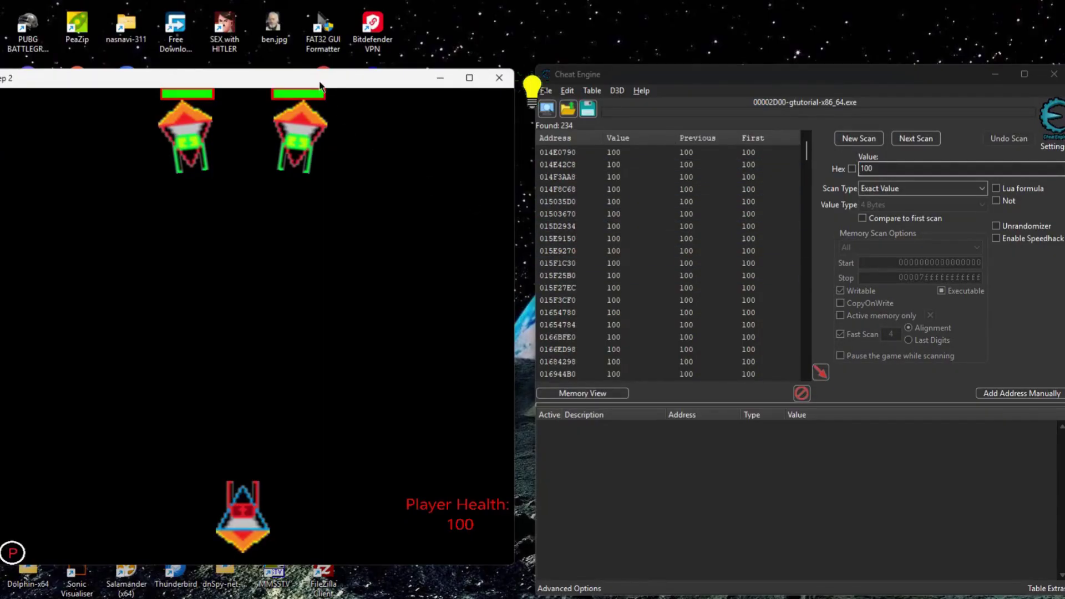
drag(320, 84, 328, 82)
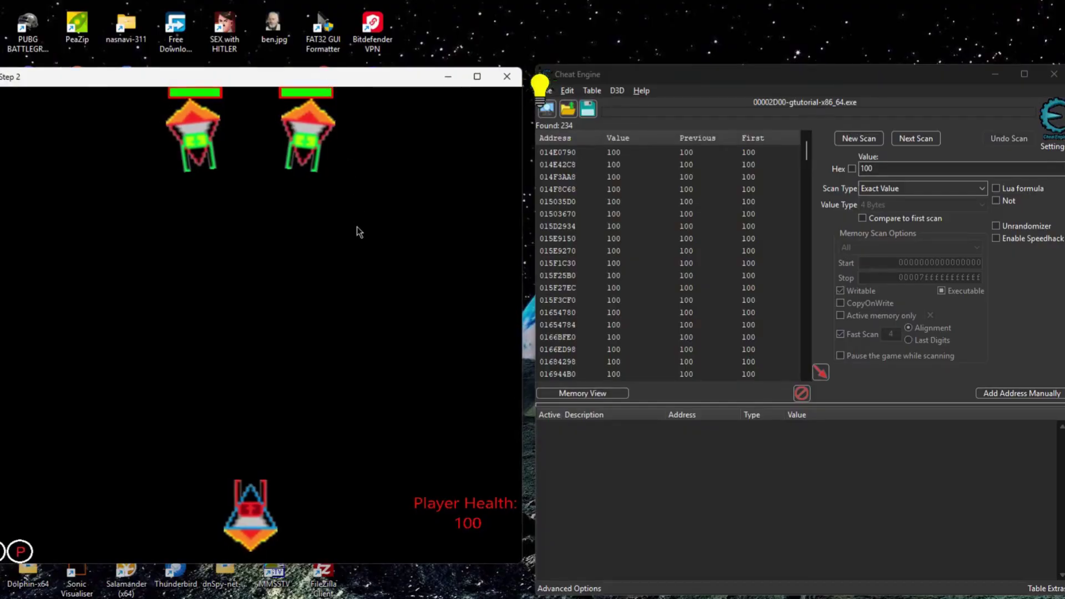
key(Right)
key(space)
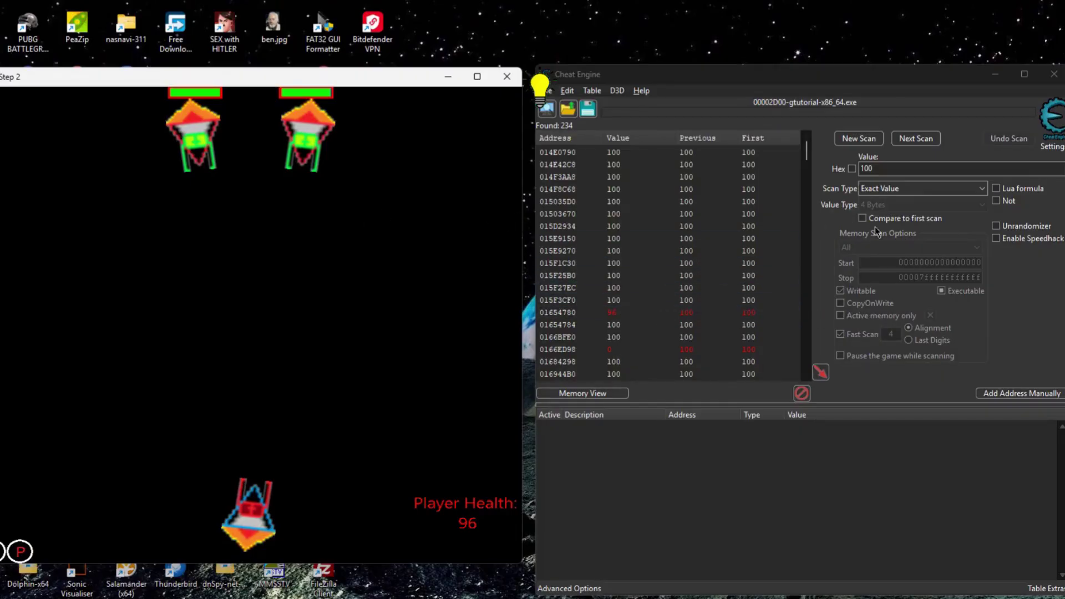
Narrow the scan results to the exact value 96 and add the matching address to the address list
double_click(905, 168)
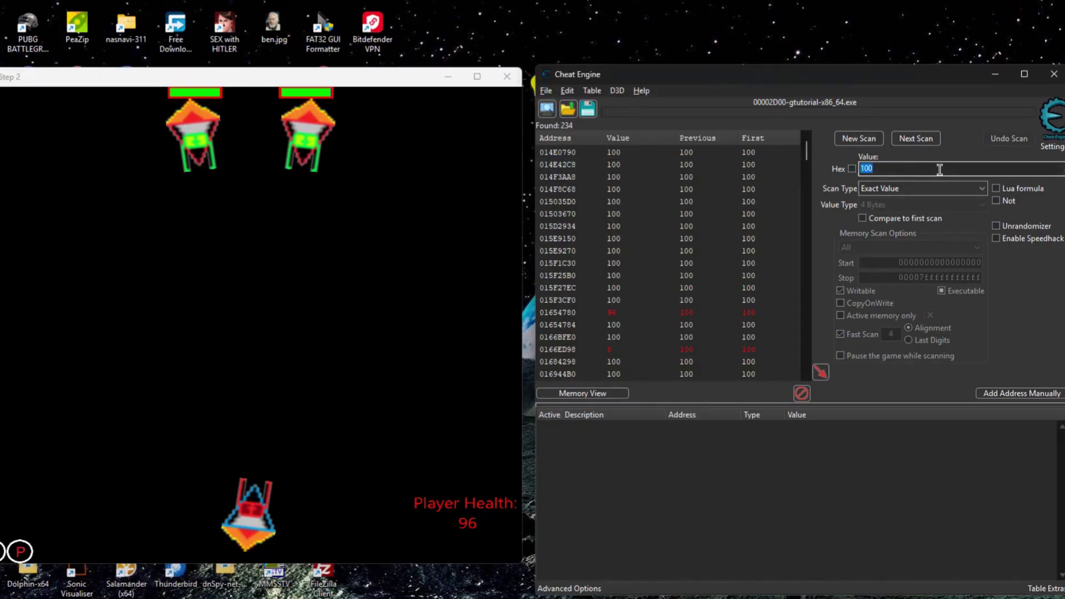
text(96)
click(916, 138)
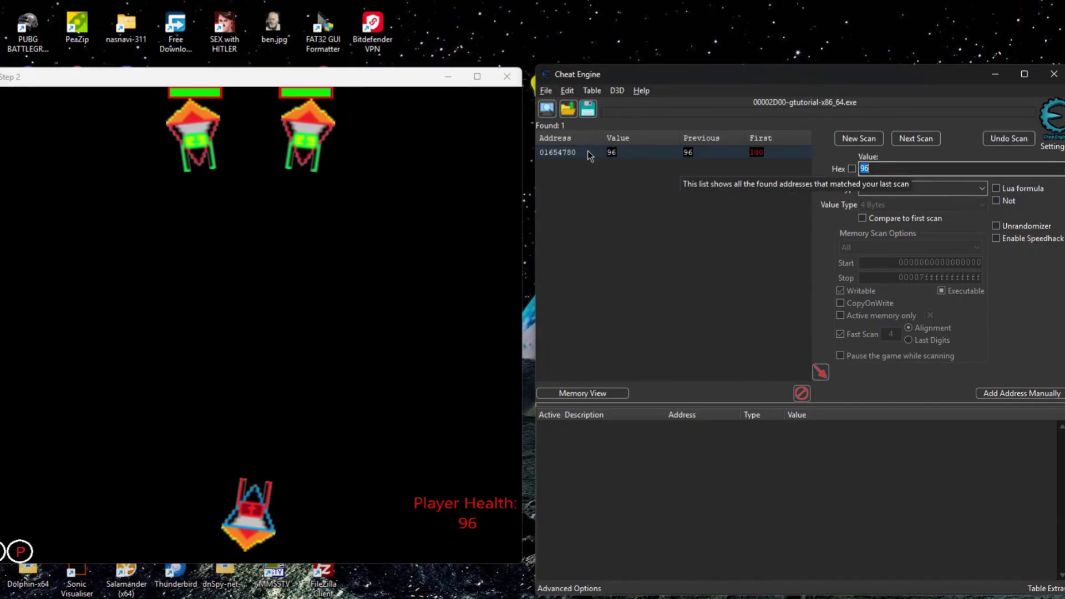
double_click(660, 151)
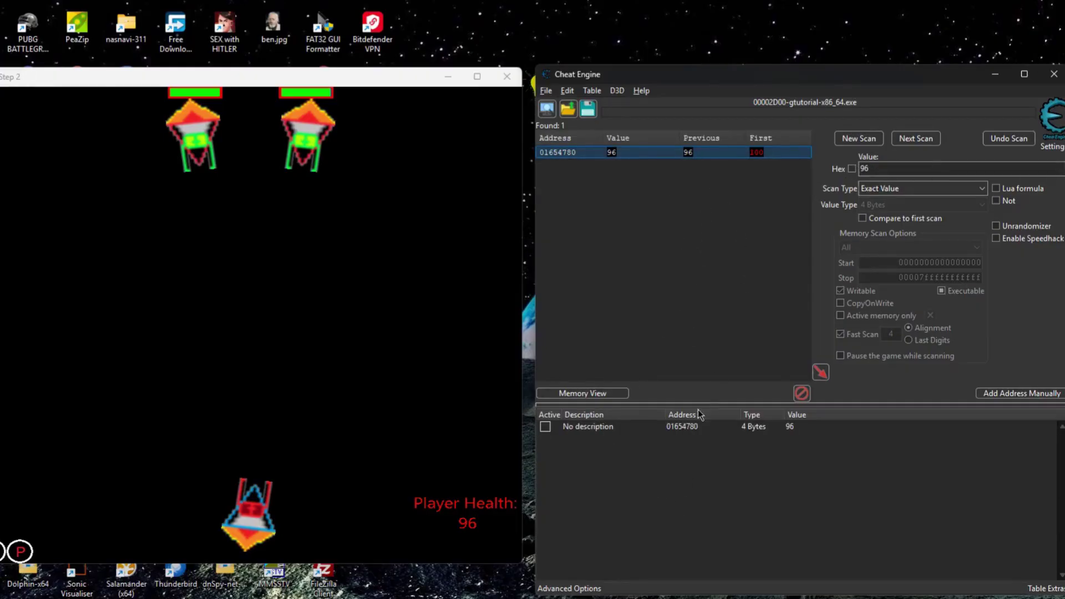
Change the description of the added address to Player Health
double_click(594, 427)
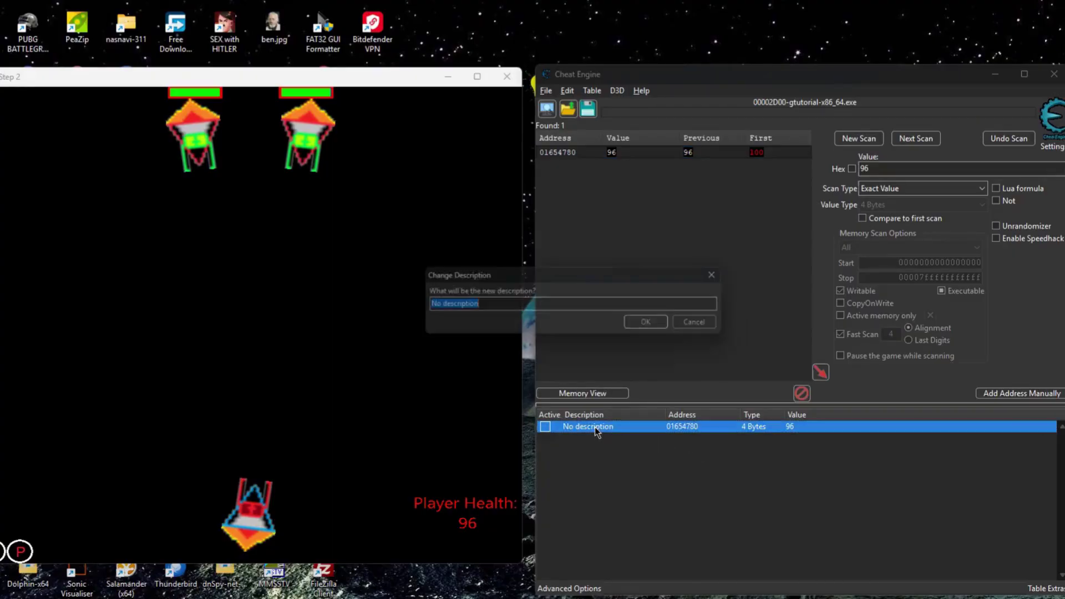
text(Player Health)
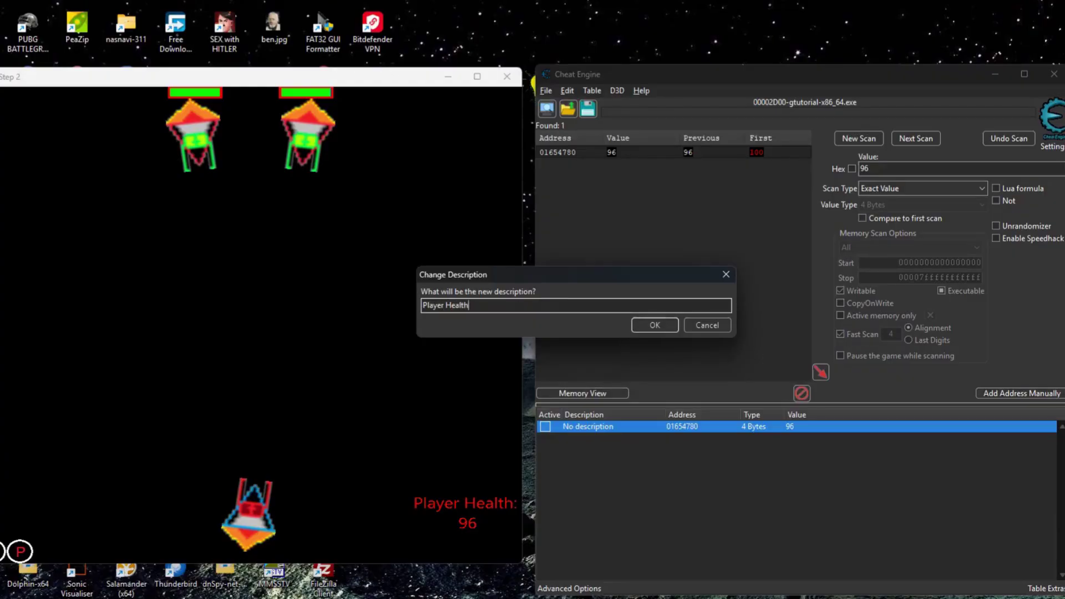
key(Return)
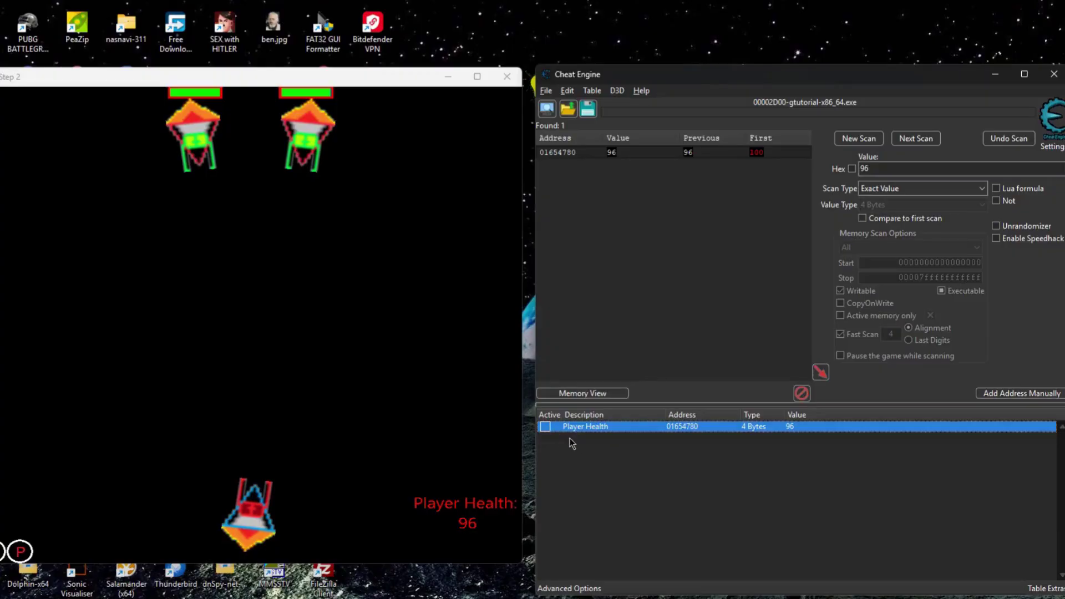
Set the Player Health entry's value to 100
double_click(798, 432)
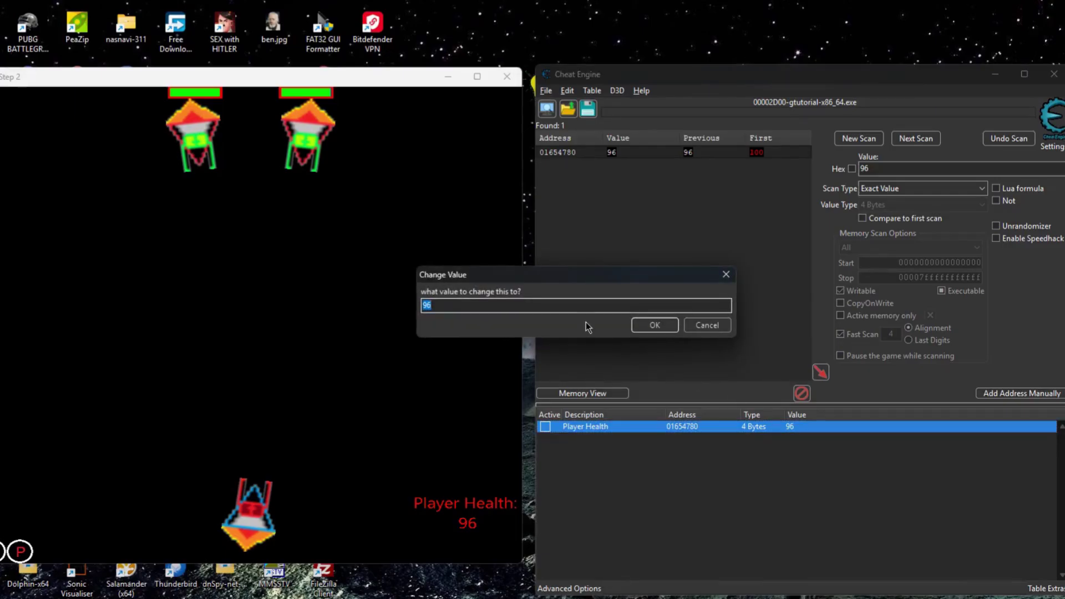
text(100)
key(Return)
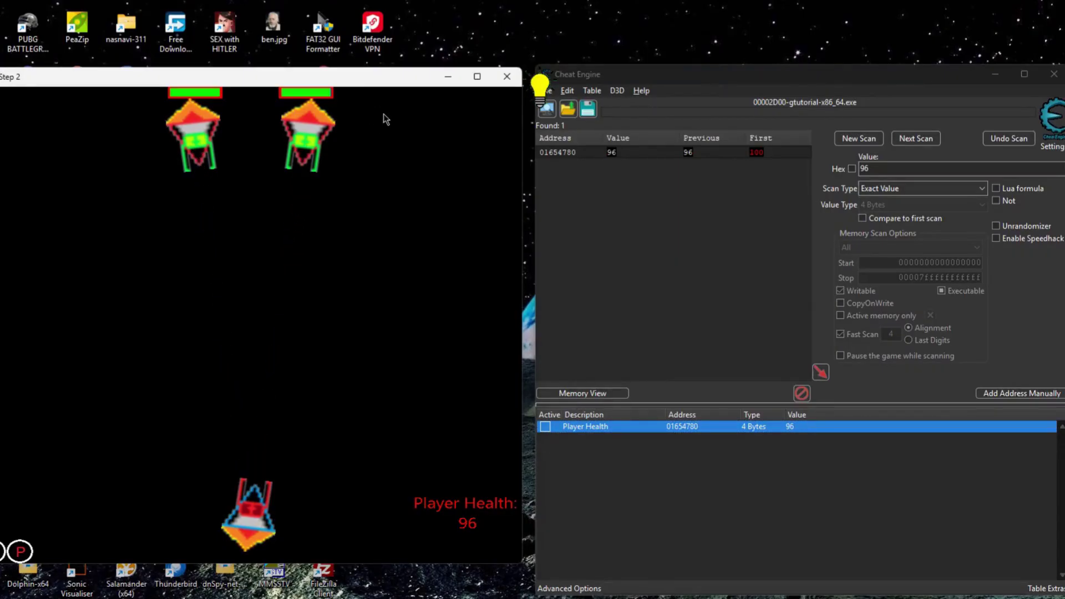
Steer the ship in the game, turning it and moving it closer to the enemies
click(775, 152)
key(Right)
key(Left)
key(Up)
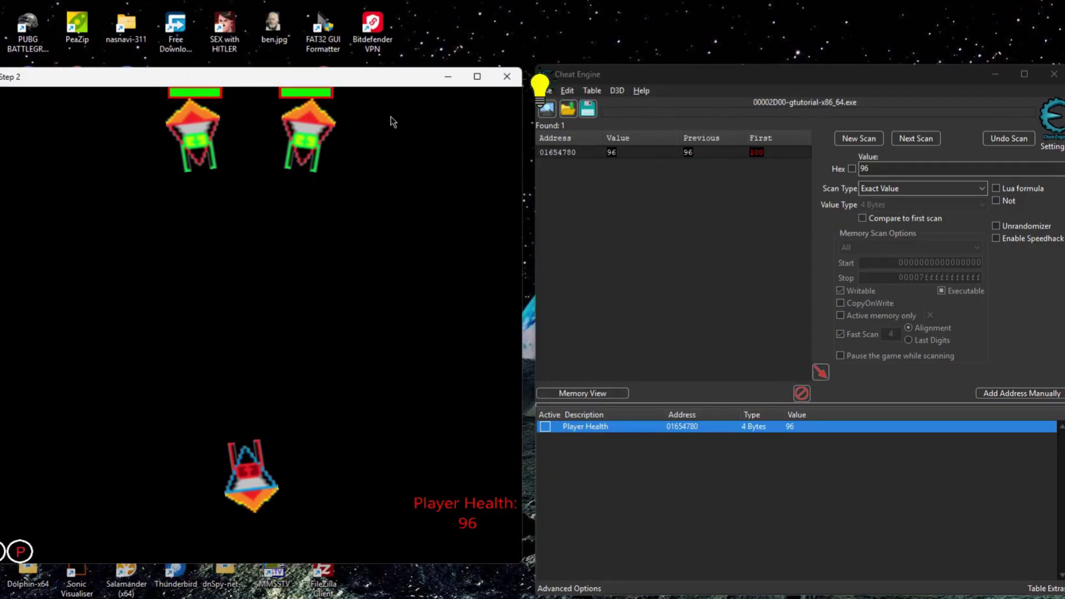
Start a new search and run a first scan for an unknown initial value with the 4 Bytes value type
click(859, 139)
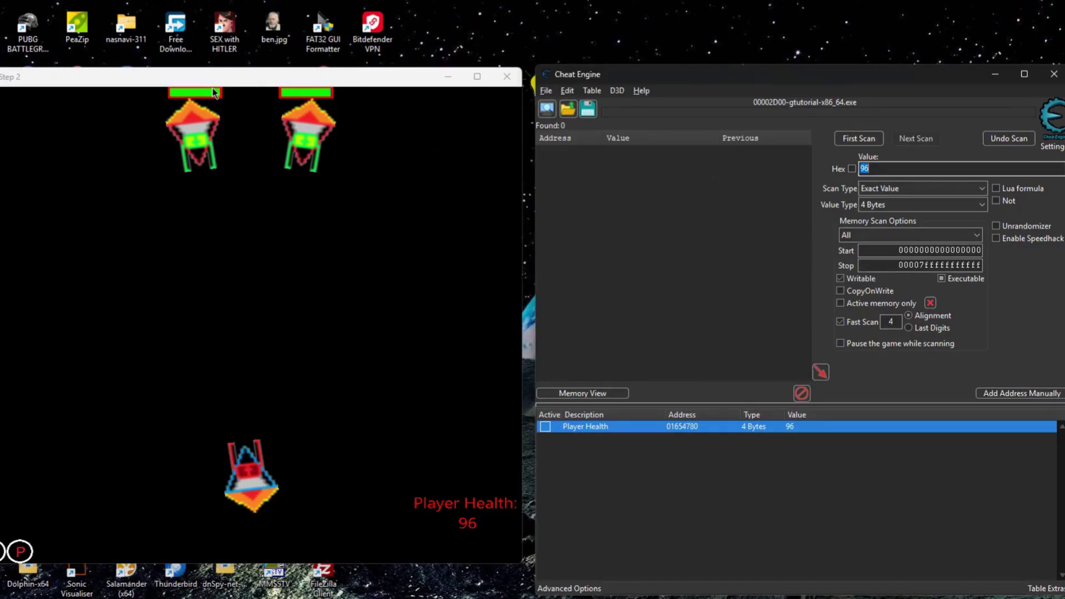
click(925, 194)
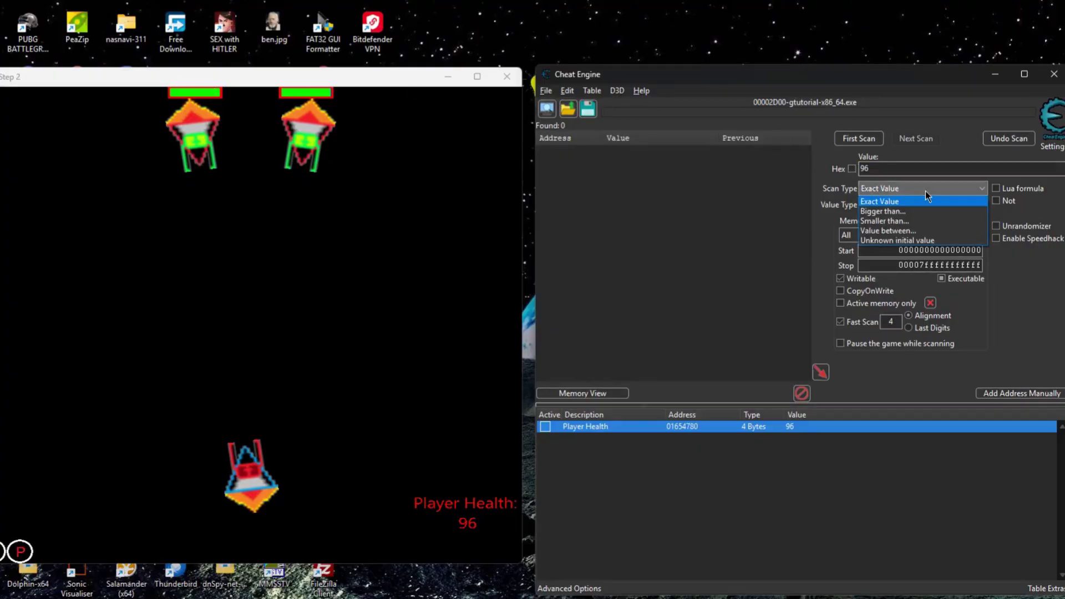
click(943, 242)
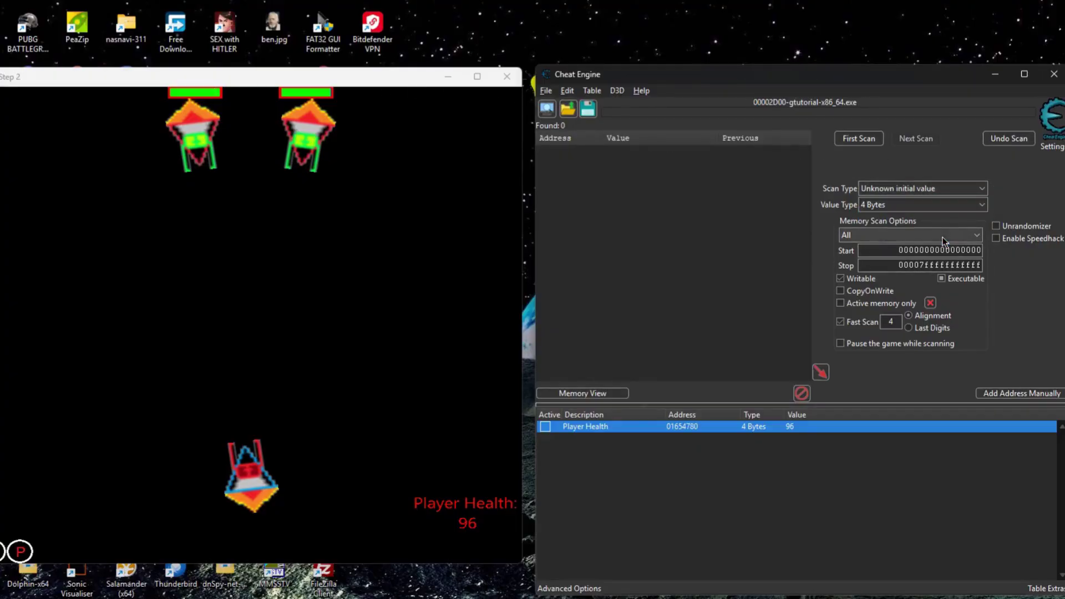
click(912, 206)
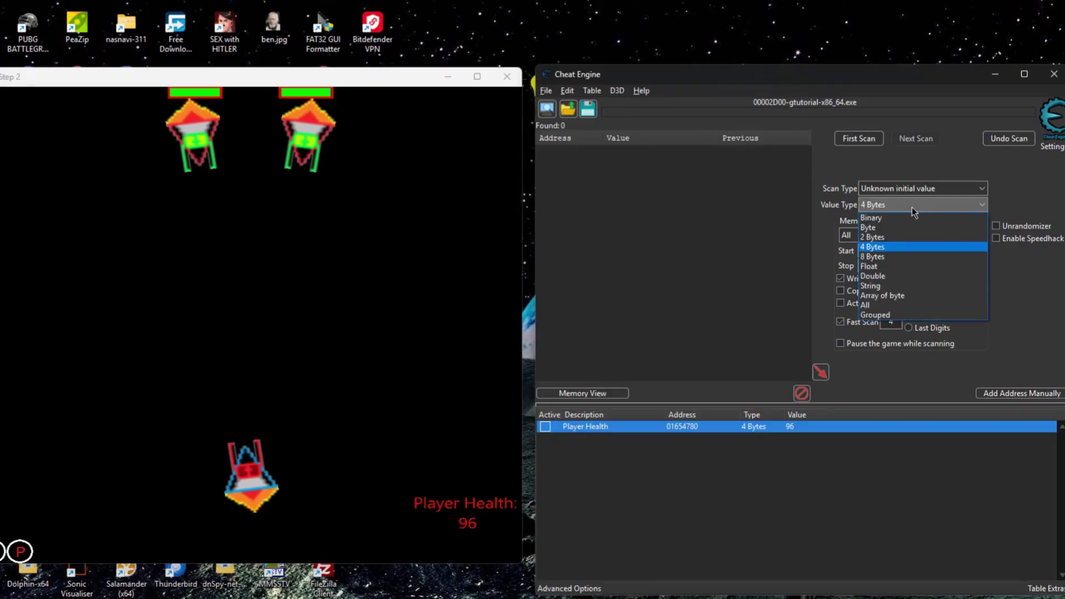
click(905, 244)
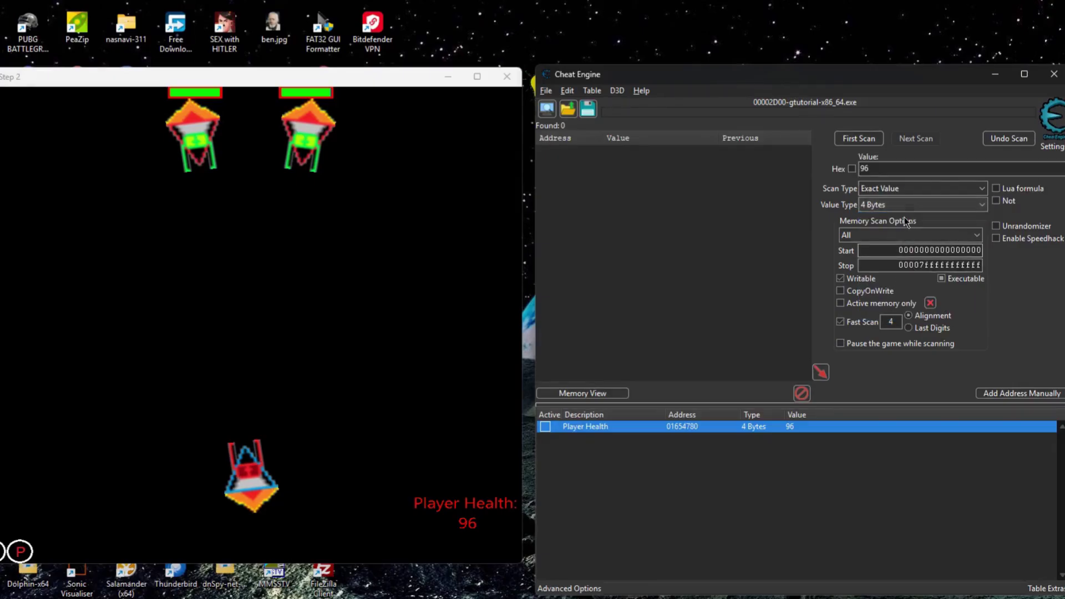
click(908, 188)
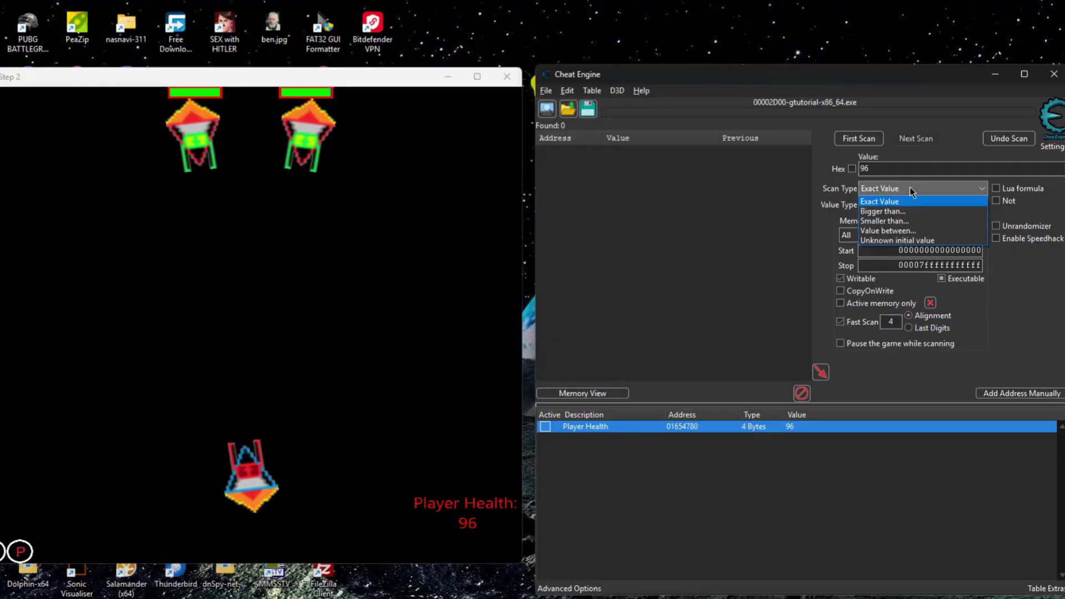
click(908, 233)
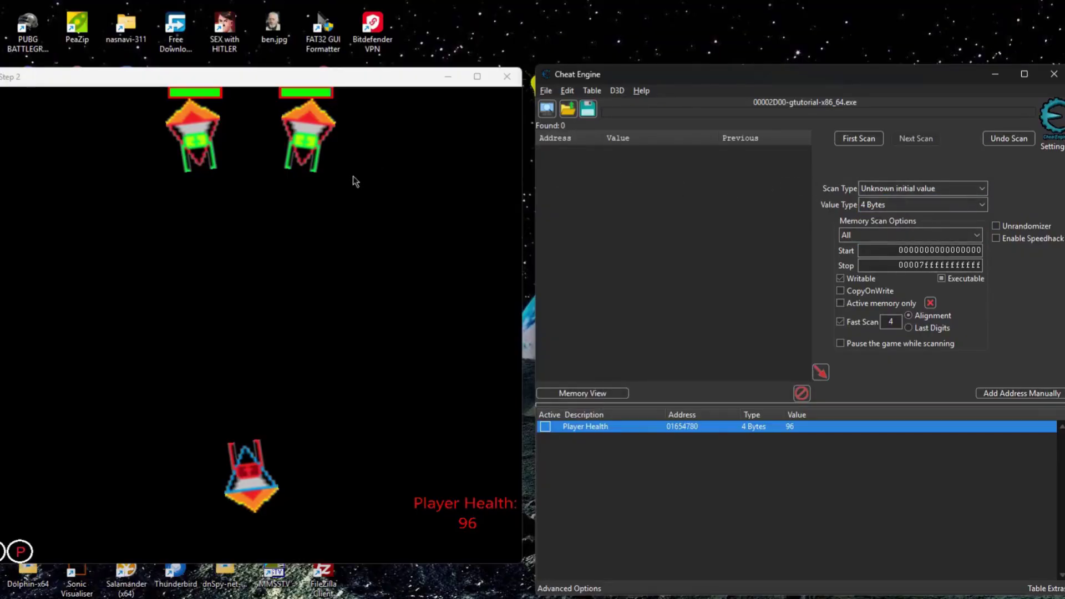
click(336, 86)
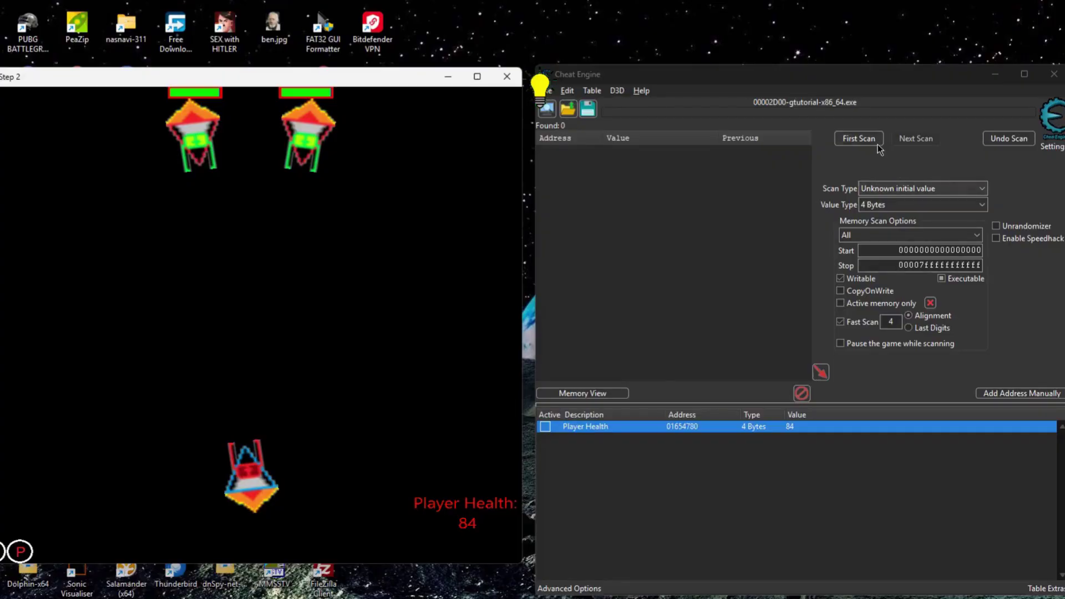
click(859, 139)
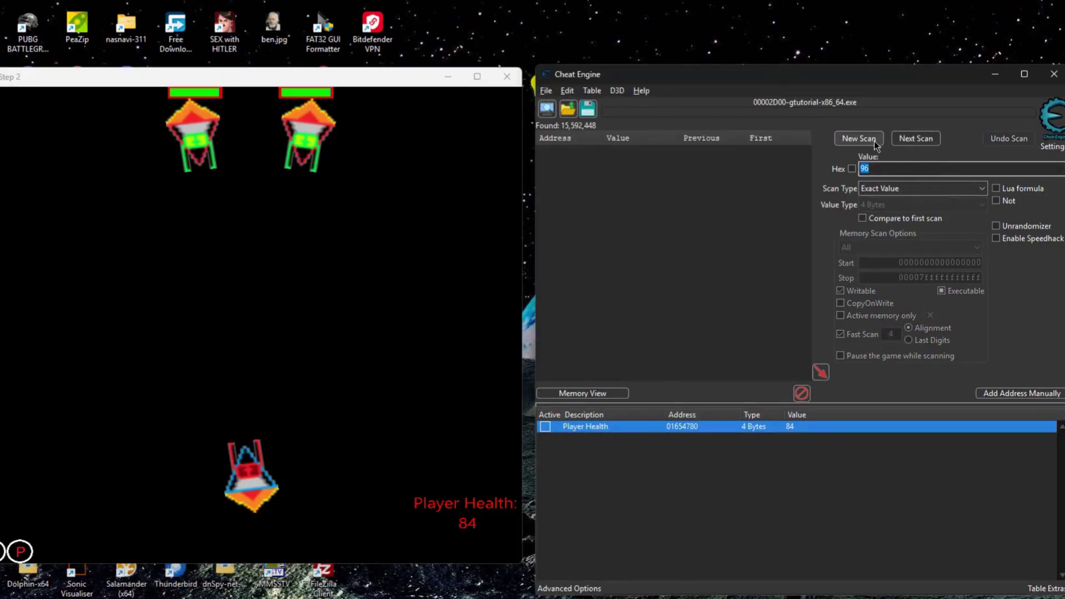
Damage the first enemy in the game and restore the Player Health entry's value to 100
click(264, 240)
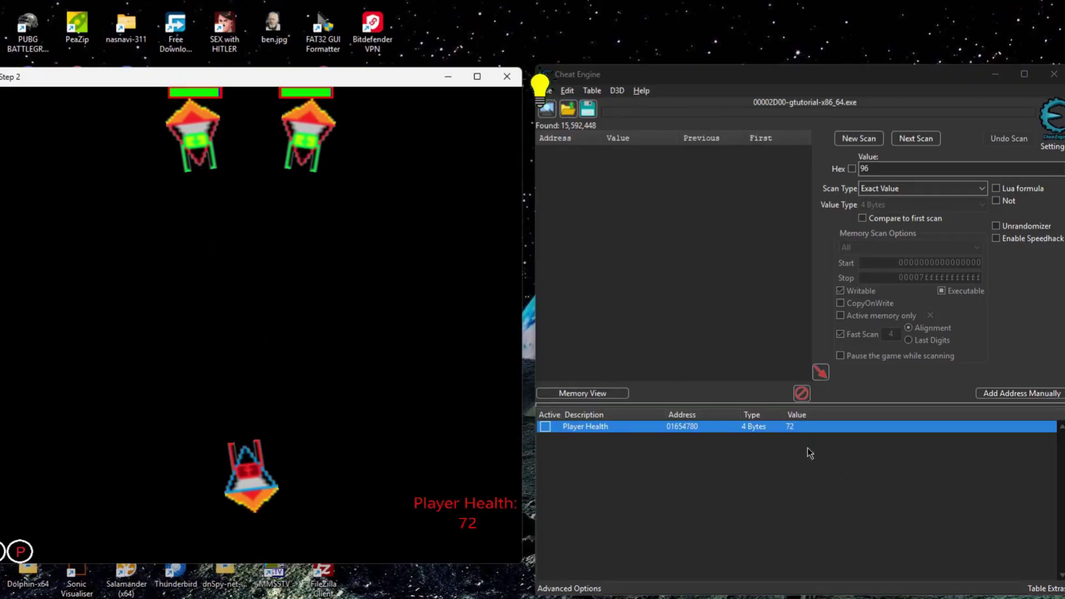
double_click(797, 429)
text(100)
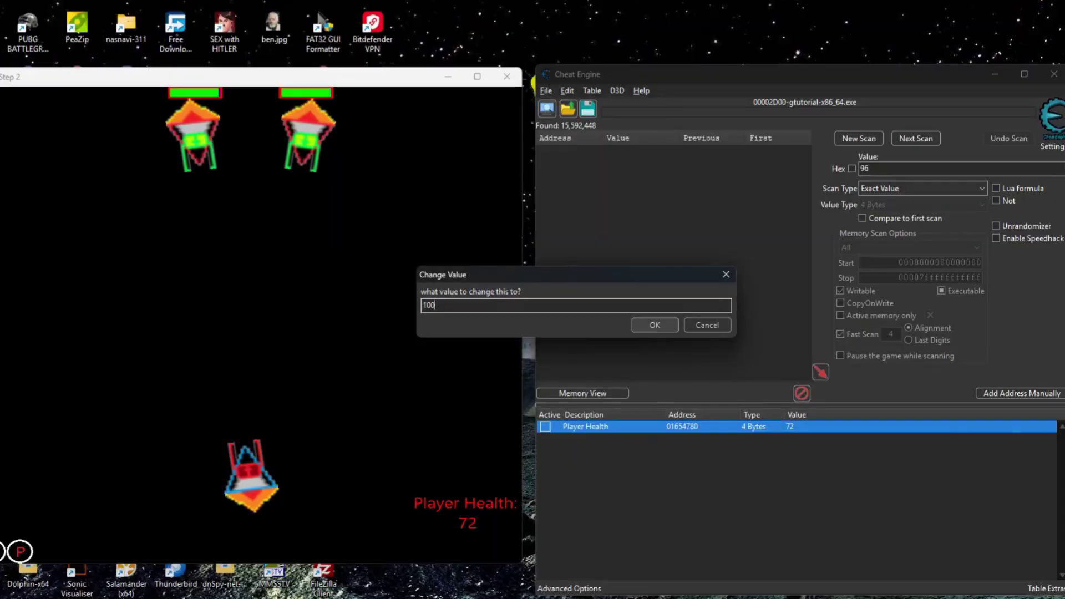
key(Return)
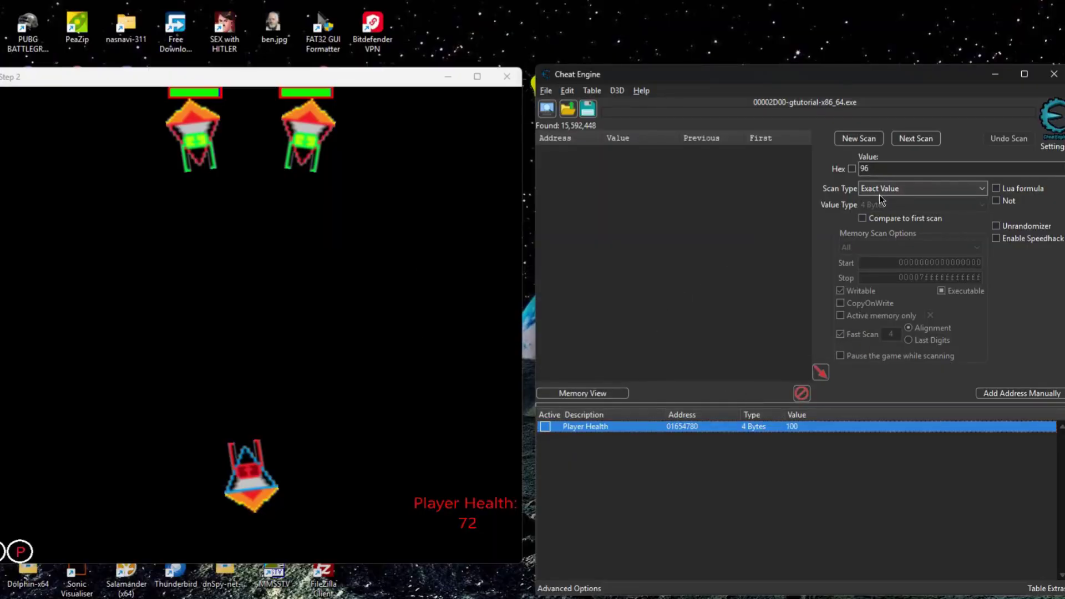
Run a next scan with the scan type set to Decreased value
click(901, 192)
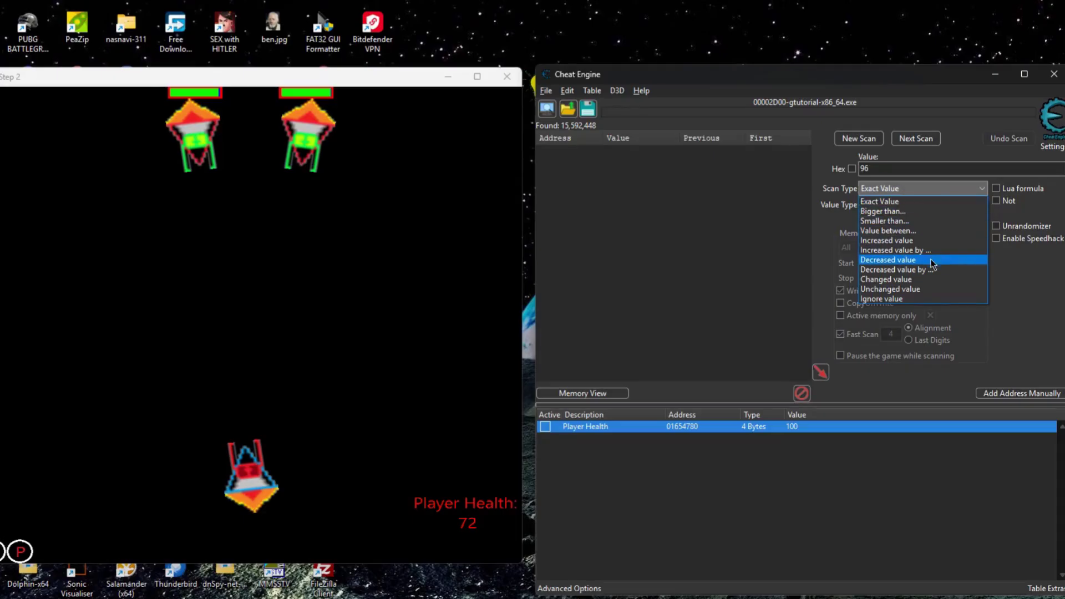
click(888, 260)
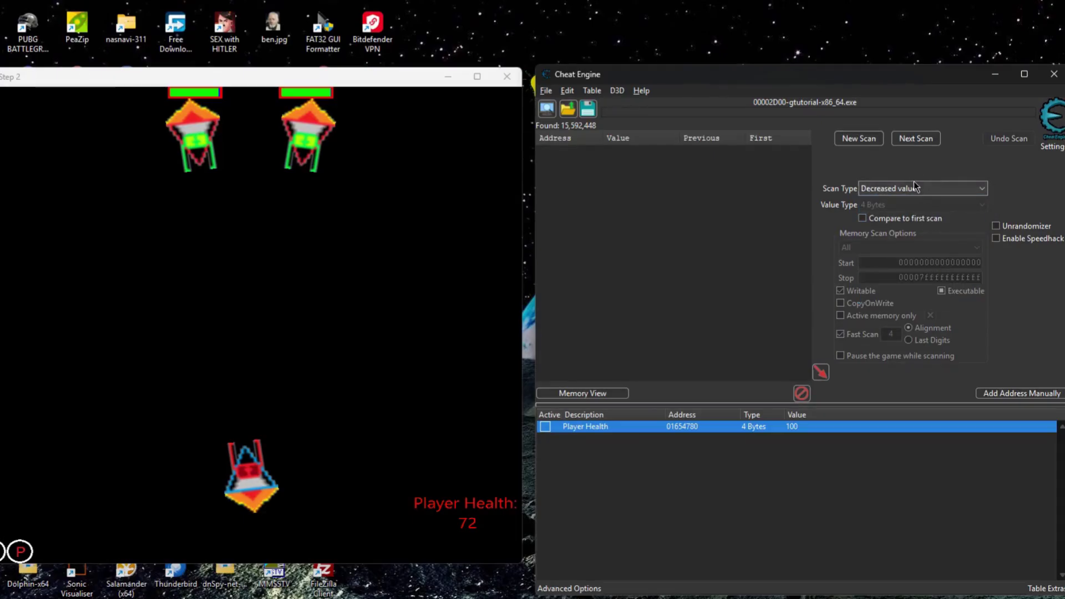
click(917, 142)
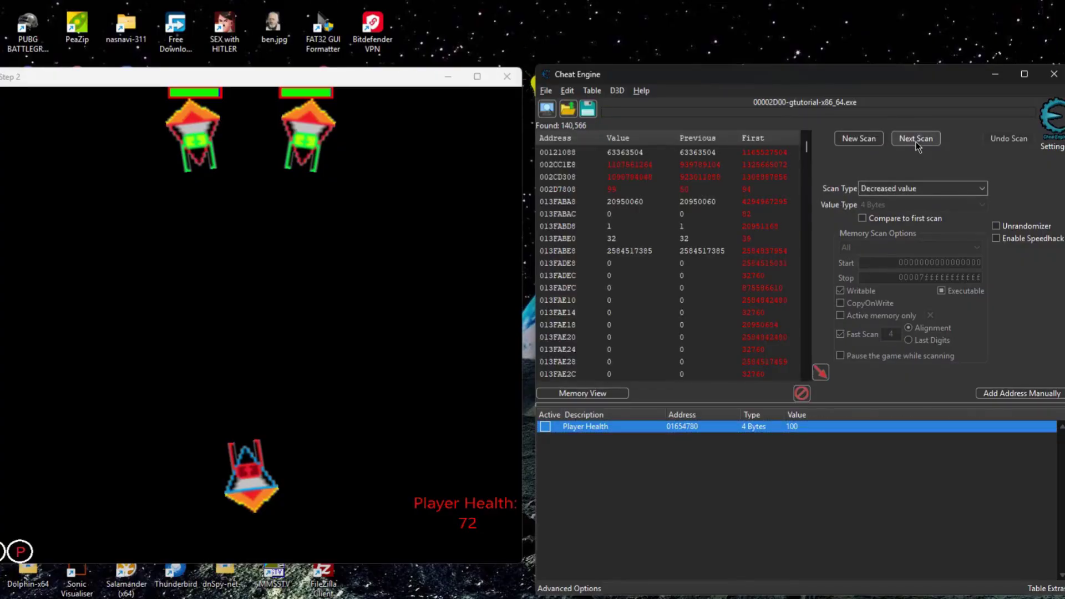
Damage the left enemy twice more in the game, running another Decreased value scan after each attack
click(384, 159)
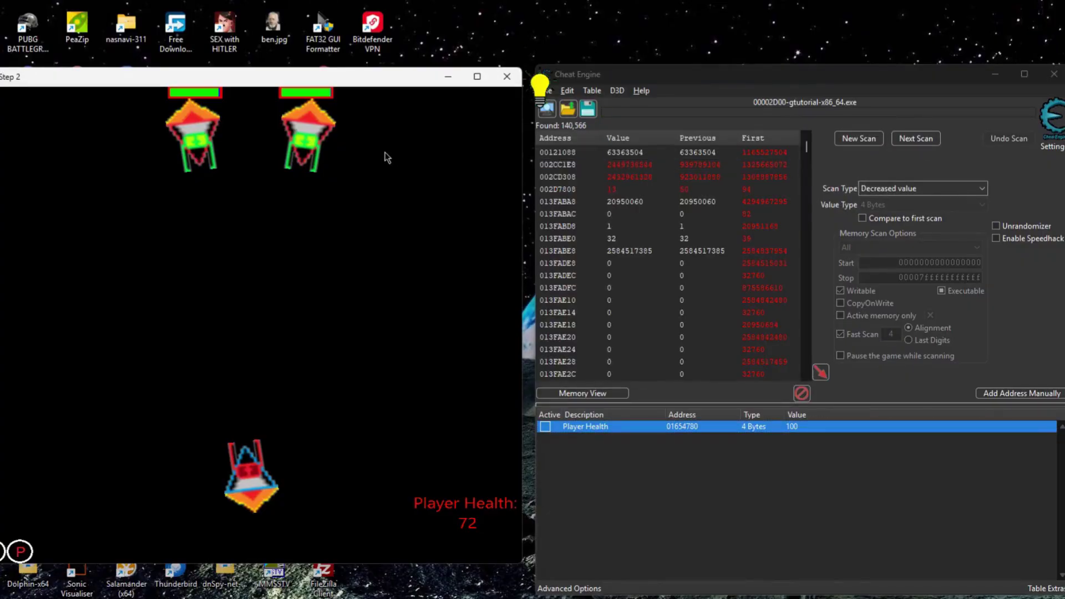
key(space)
key(space)
key(space)
click(930, 142)
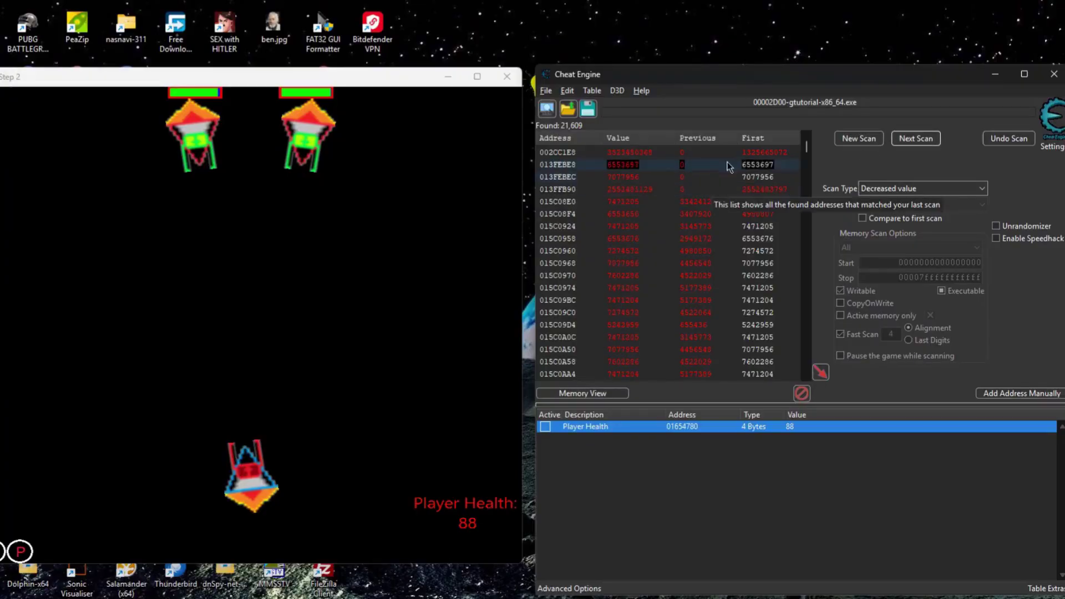
click(386, 241)
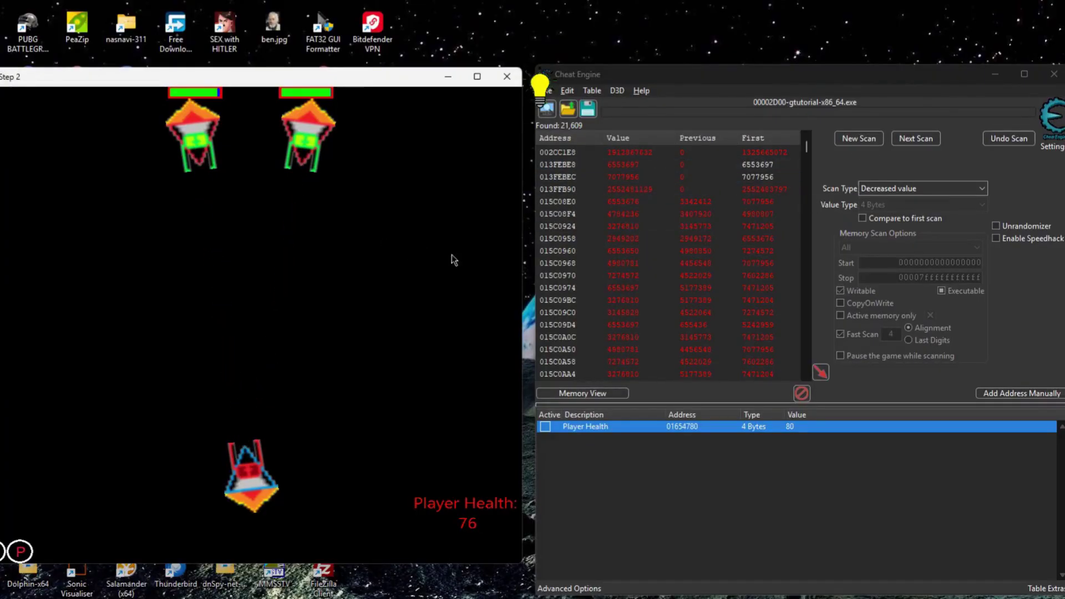
click(932, 141)
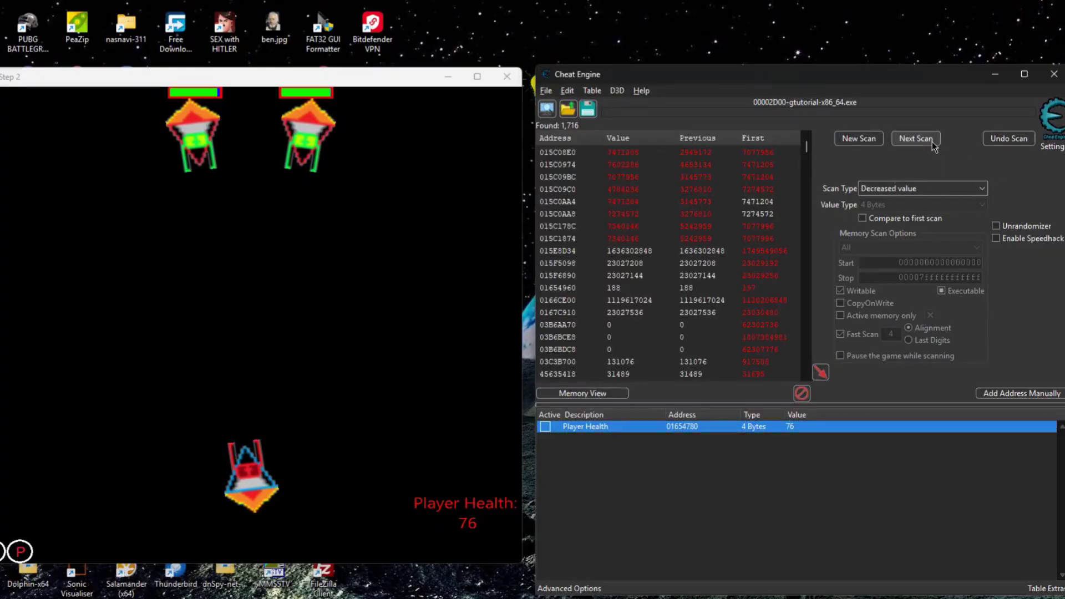
Add the found address 01654960 to the address list and set the Player Health entry's value to 100
click(721, 287)
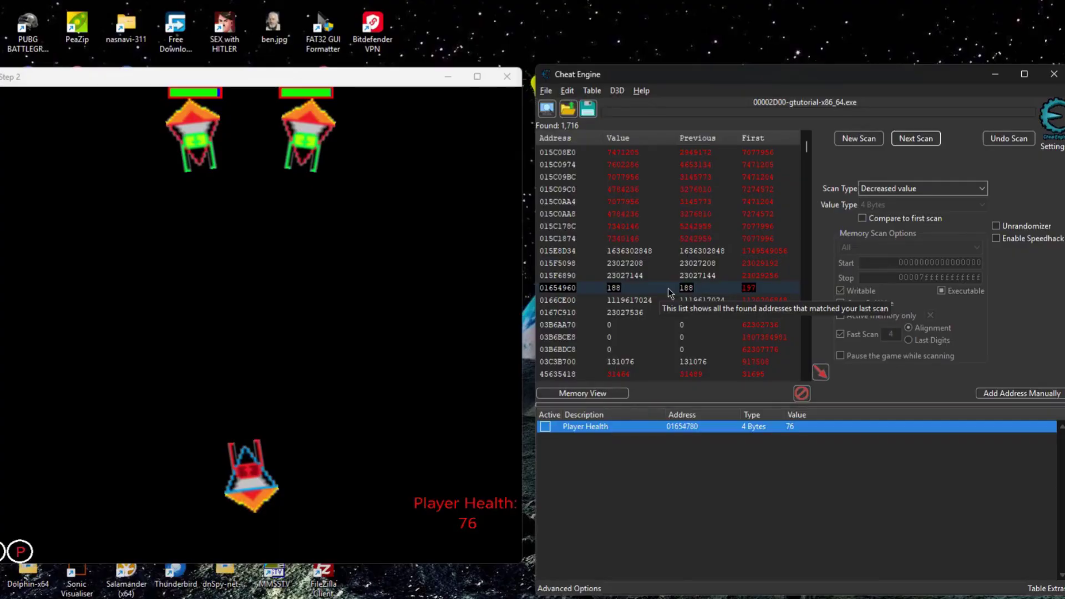
double_click(669, 288)
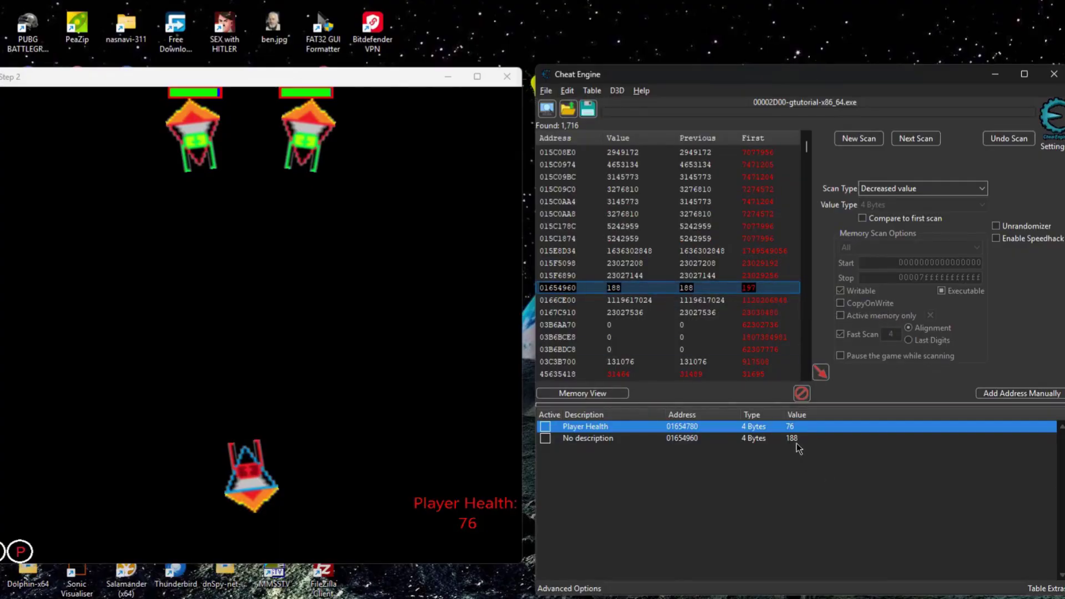
double_click(792, 430)
text(100)
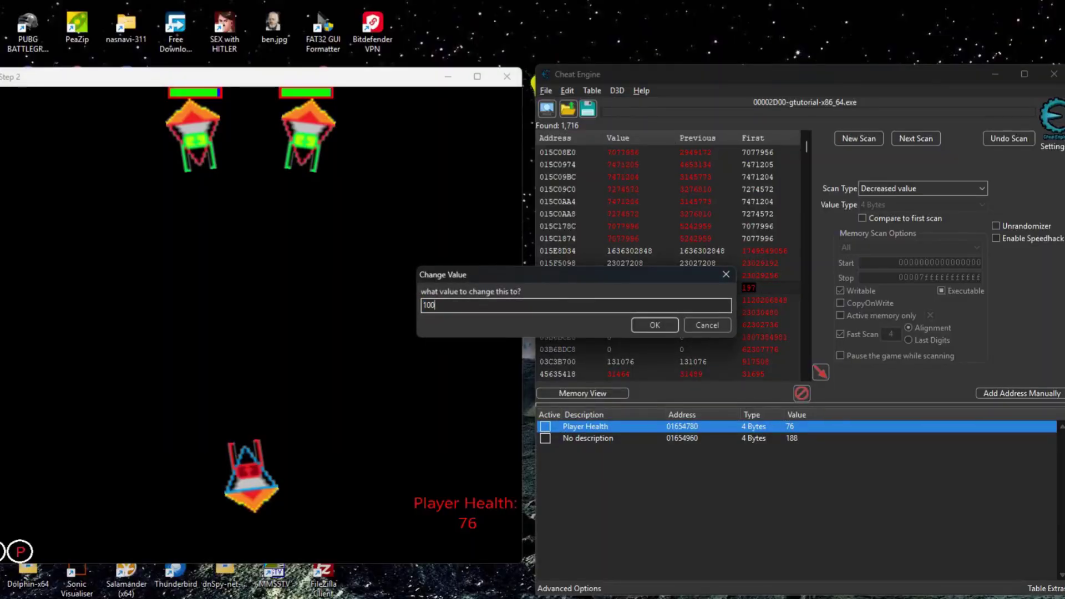
key(Return)
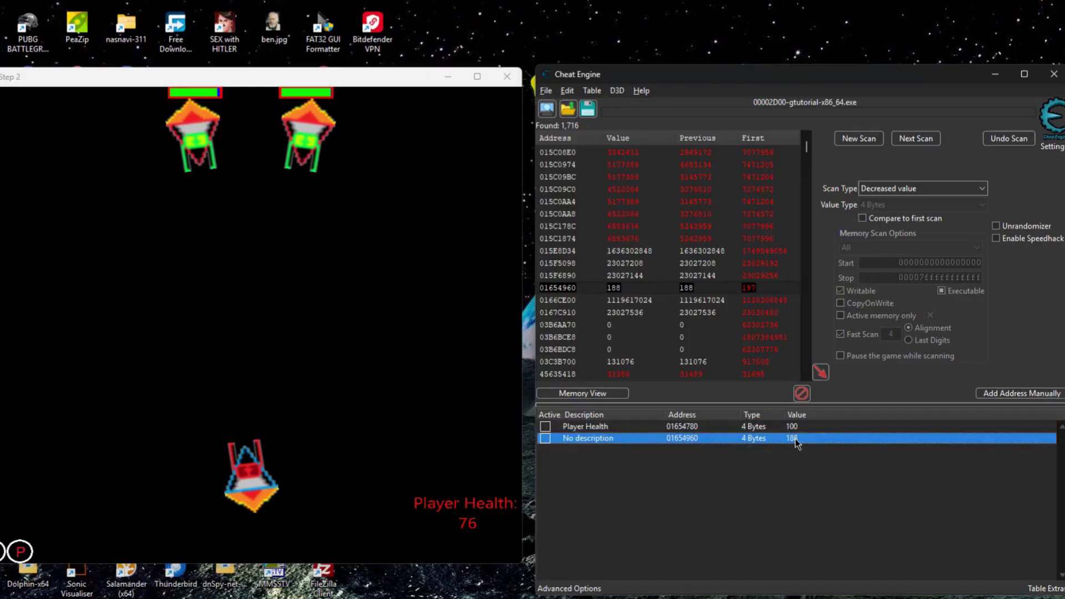
Set the value of the entry at 01654960 to 30 and change its description to Left Enemy Health
double_click(792, 438)
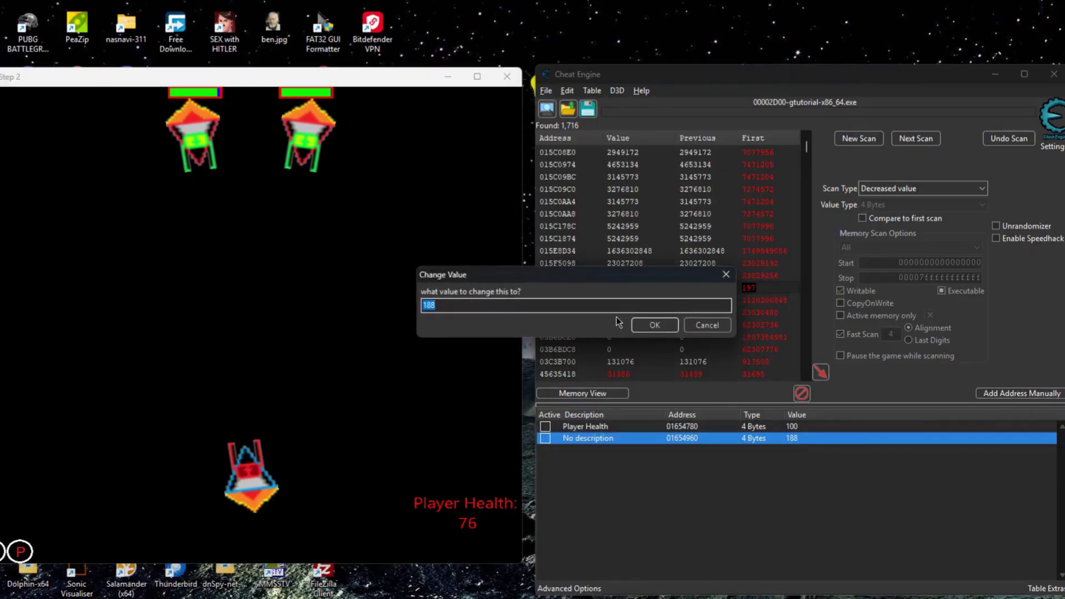
text(30)
key(Return)
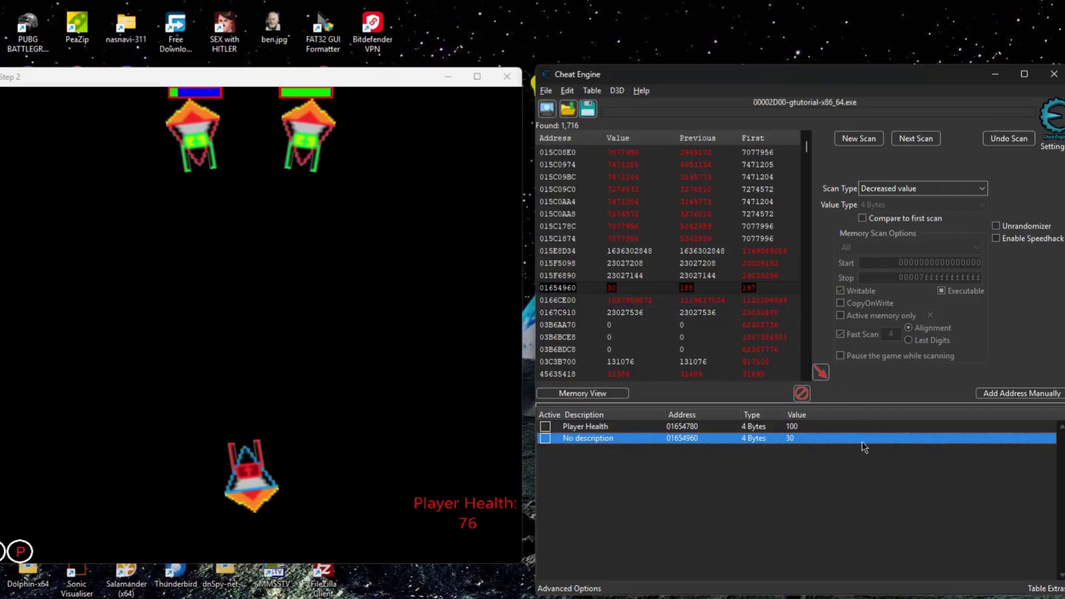
double_click(577, 439)
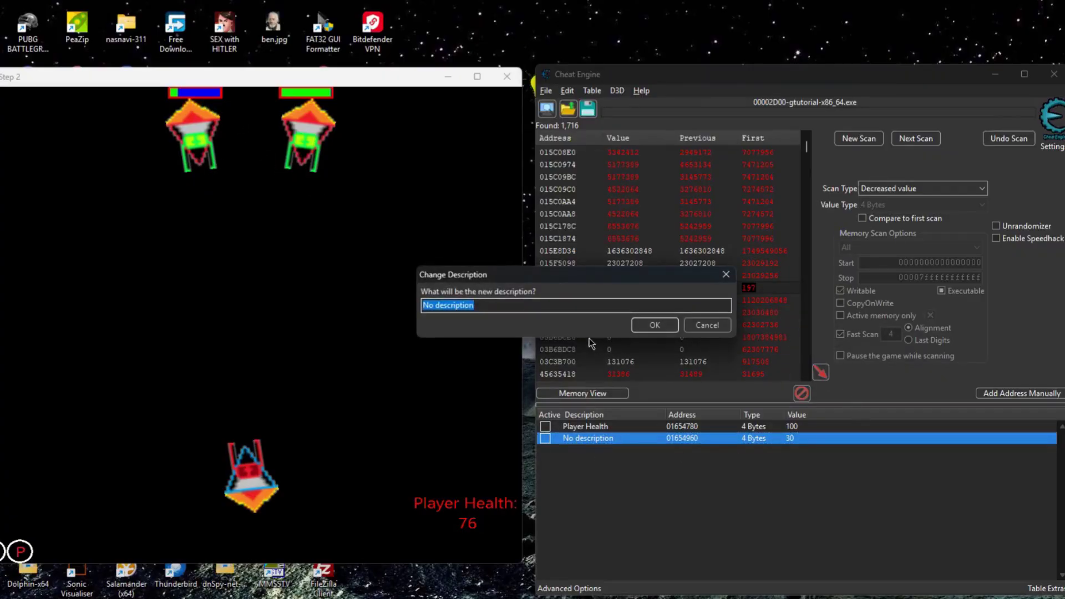
text(Left Enemy Health)
key(Return)
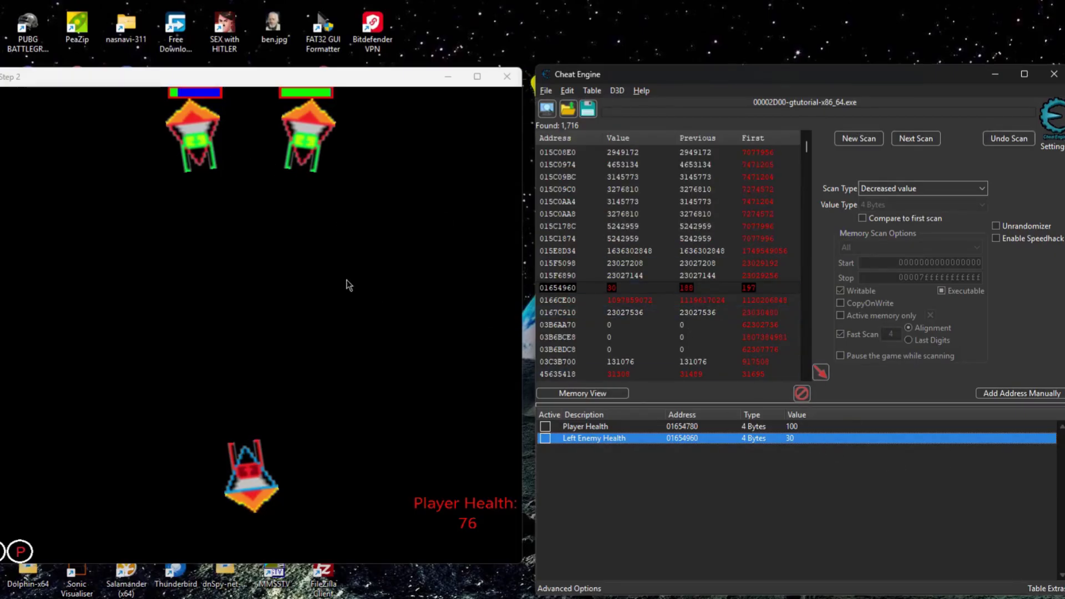
Turn the ship towards the right enemy and start a new scan with the Unknown initial value scan type
click(414, 276)
key(Right)
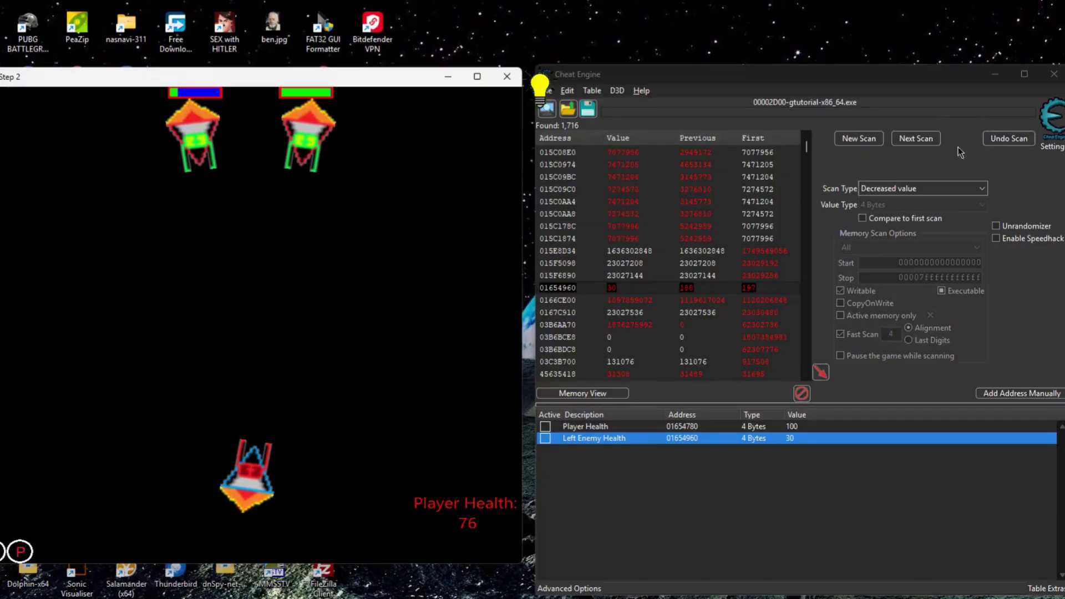
click(867, 142)
click(904, 188)
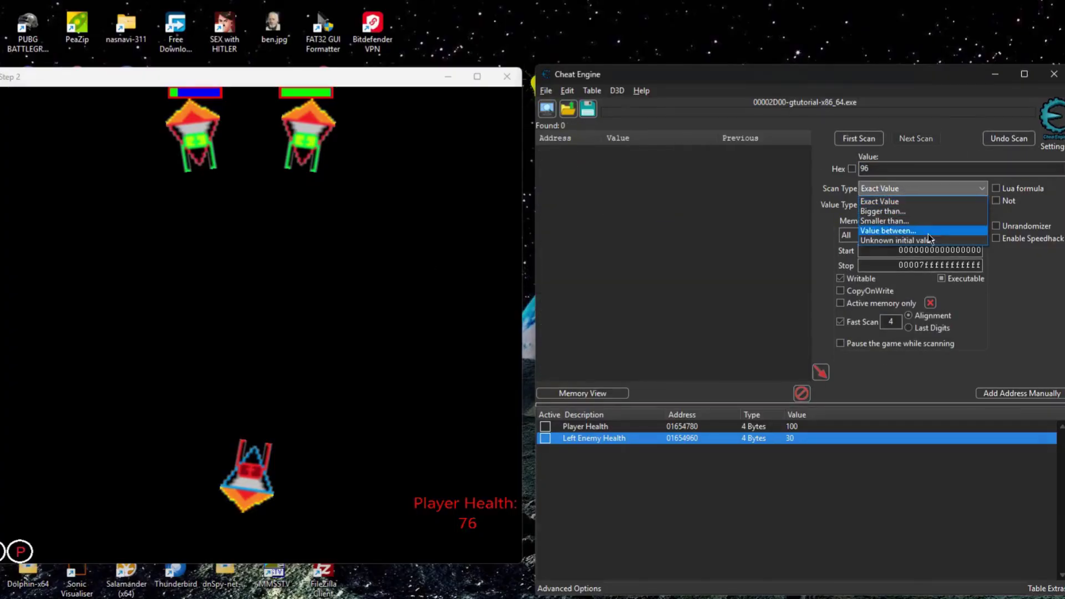
click(929, 237)
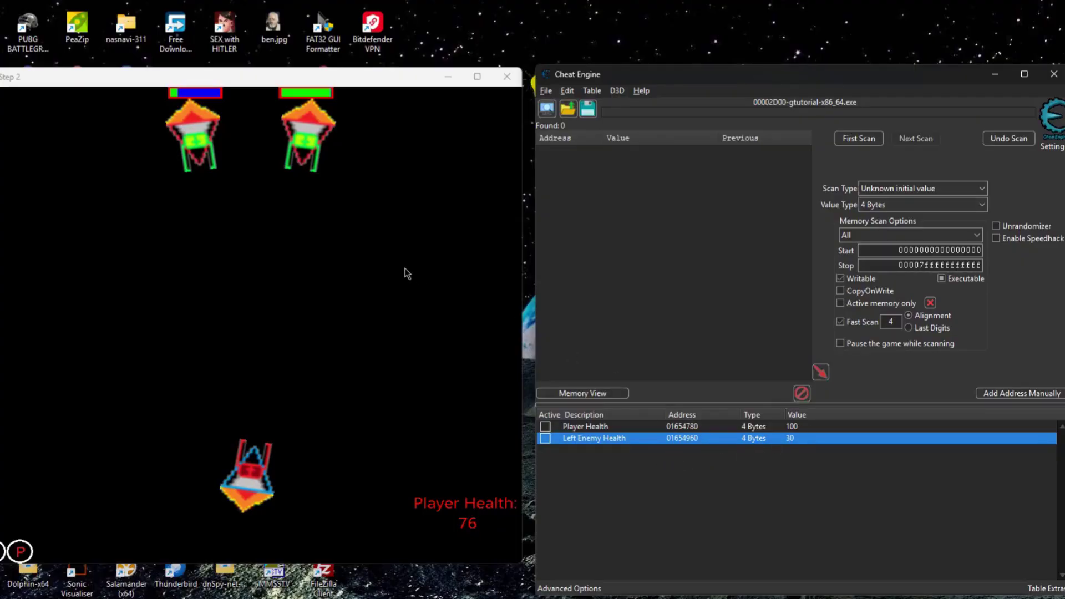
Fire at the enemy in the game and run the first scan for the unknown initial value
click(385, 88)
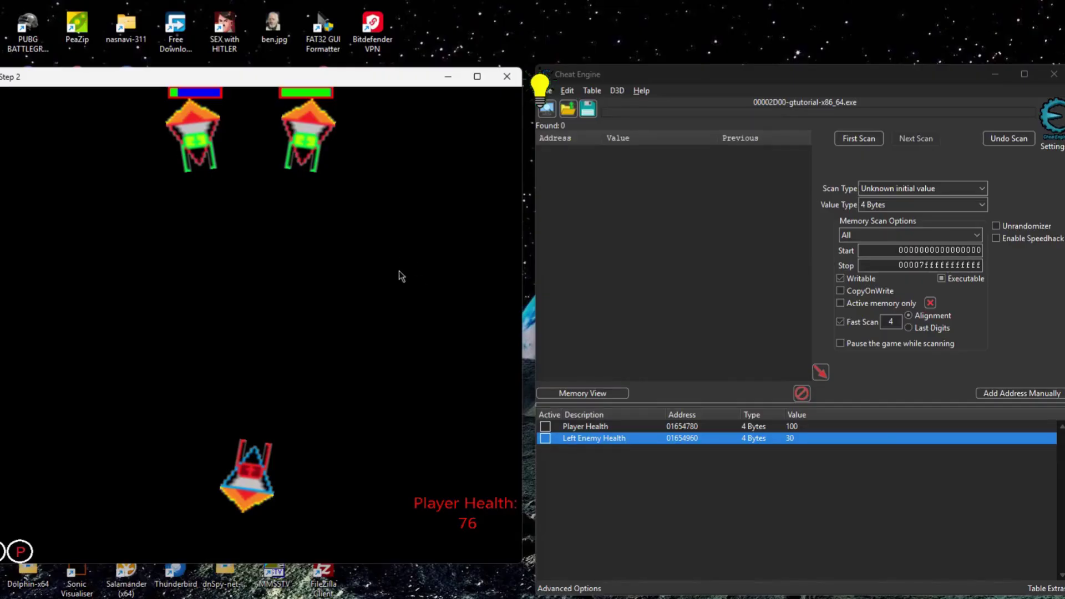
key(space)
key(space)
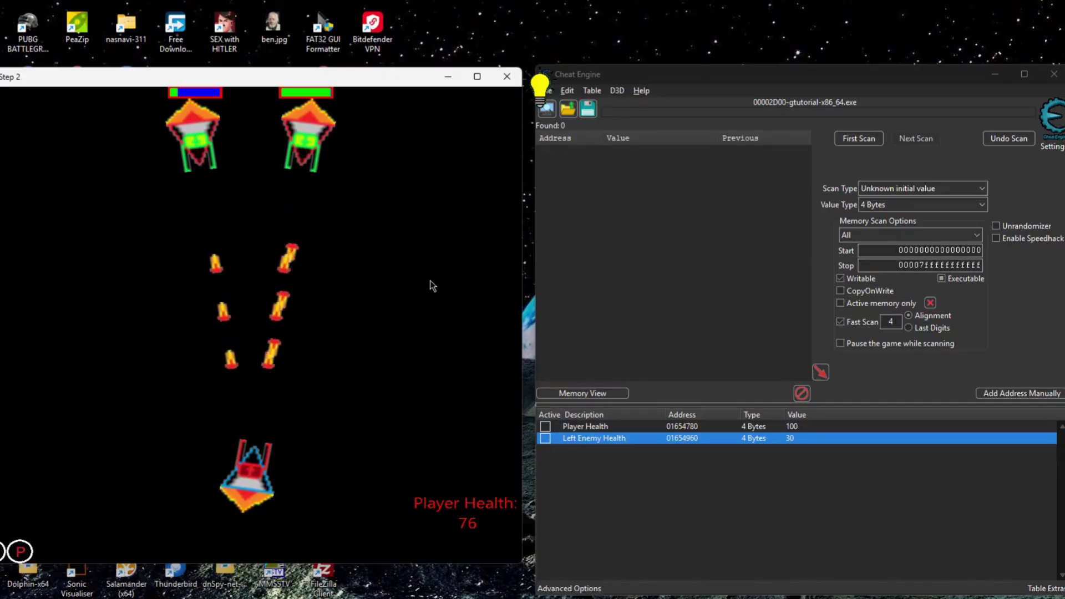
click(861, 140)
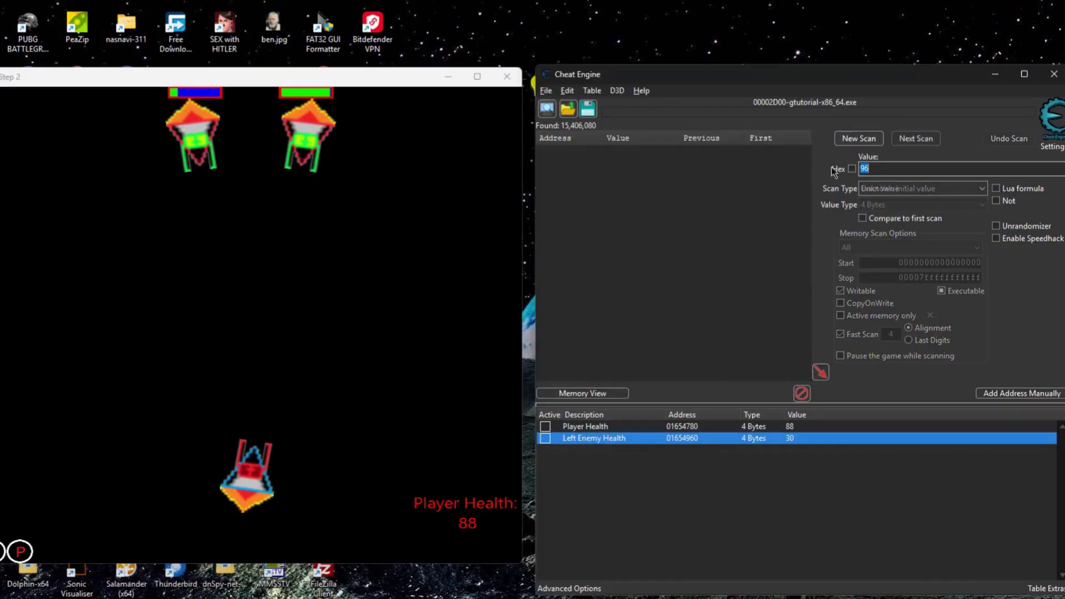
Attack the right enemy twice in the game, running a Decreased value scan after each attack
click(908, 185)
click(937, 259)
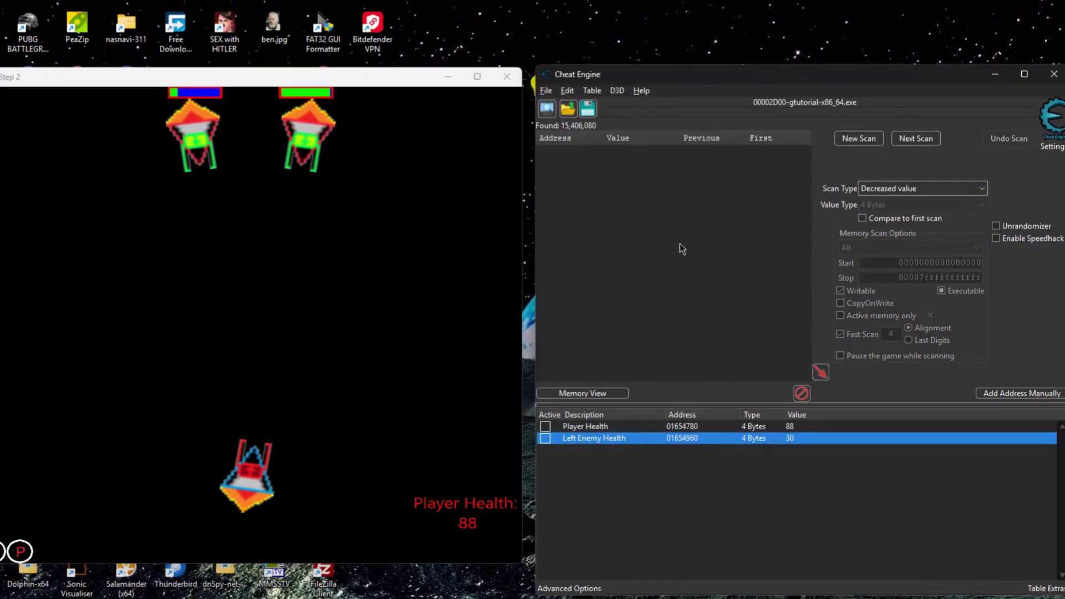
click(411, 240)
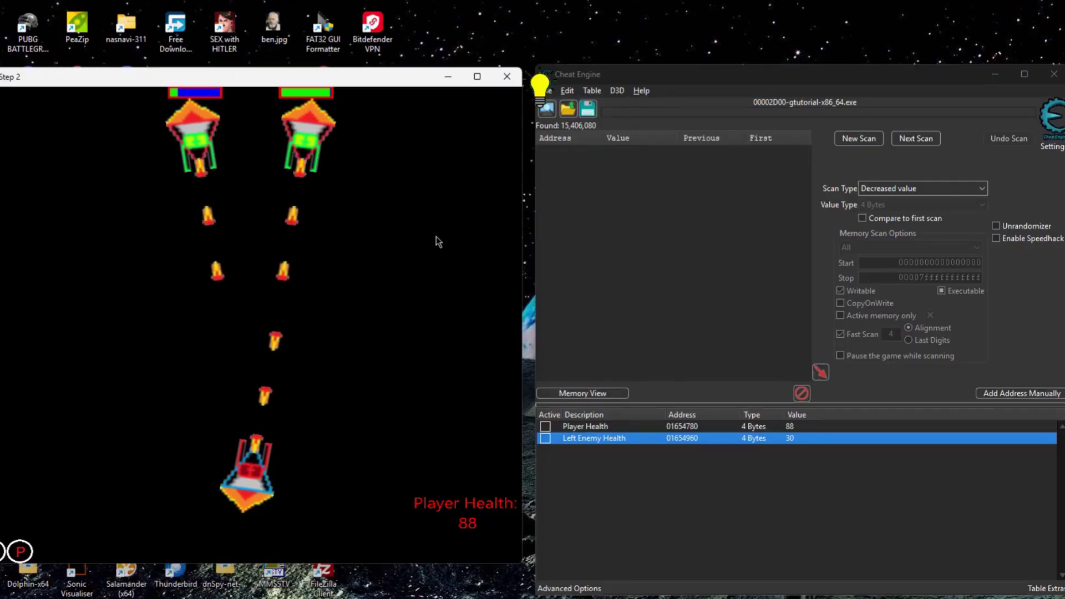
click(918, 141)
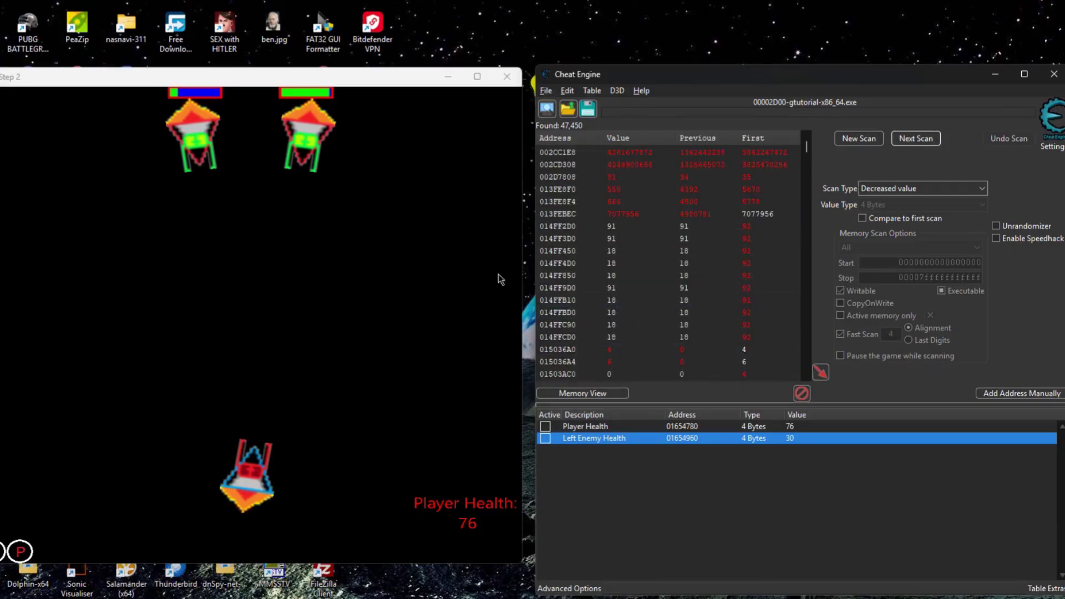
click(371, 238)
key(space)
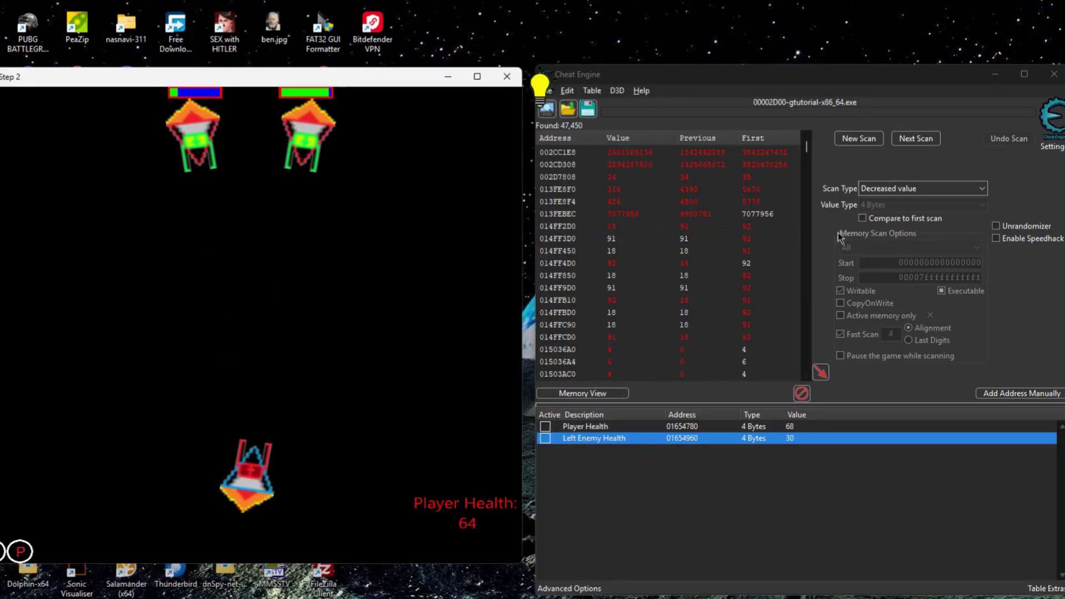
click(921, 138)
Set the Player Health entry's value to 100
click(757, 191)
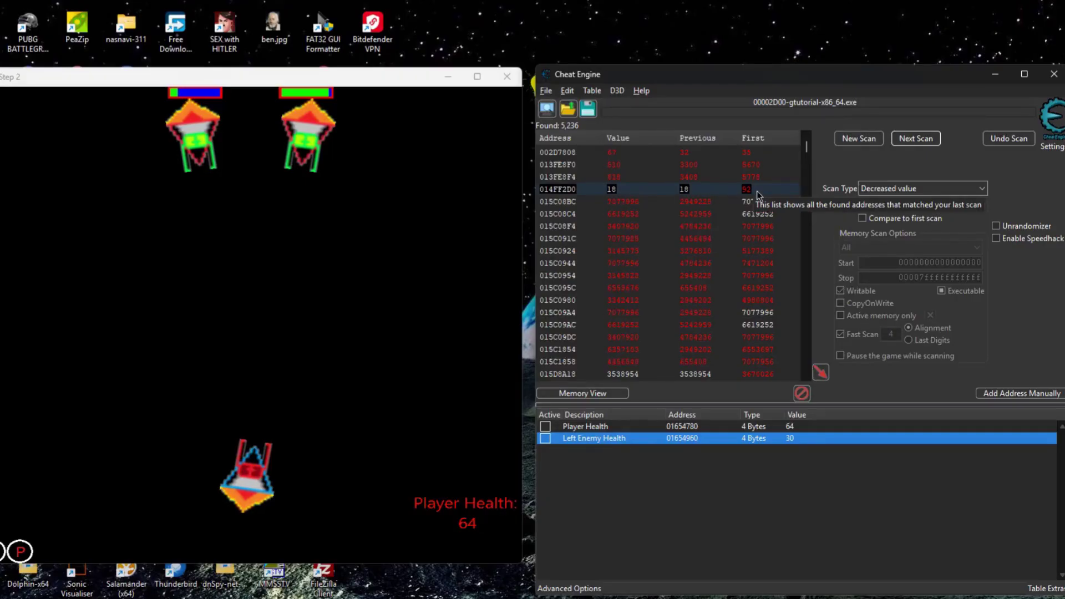
drag(756, 191, 721, 246)
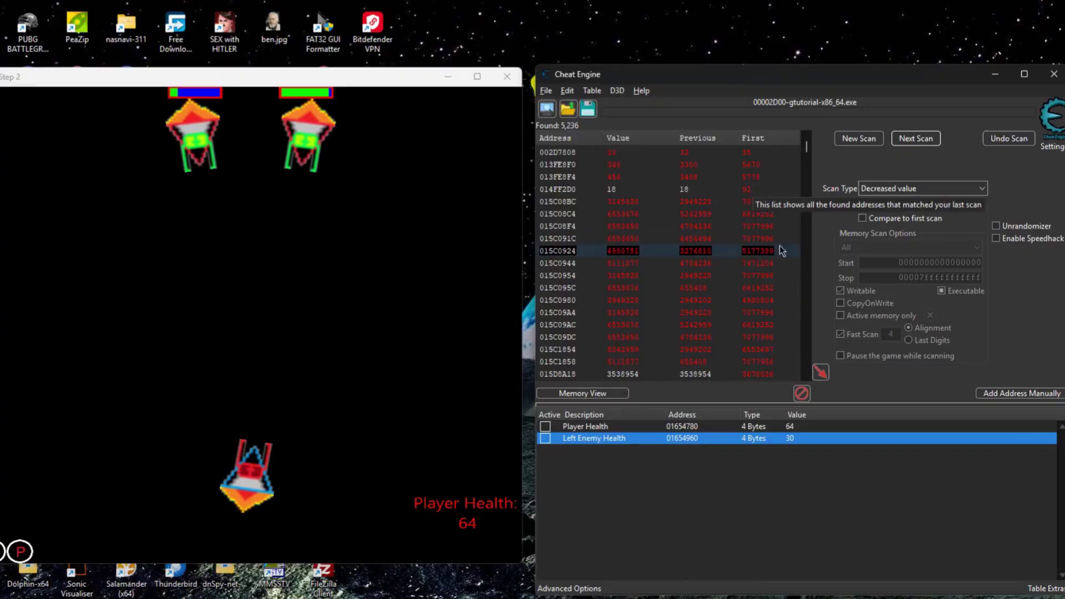
click(810, 438)
double_click(799, 427)
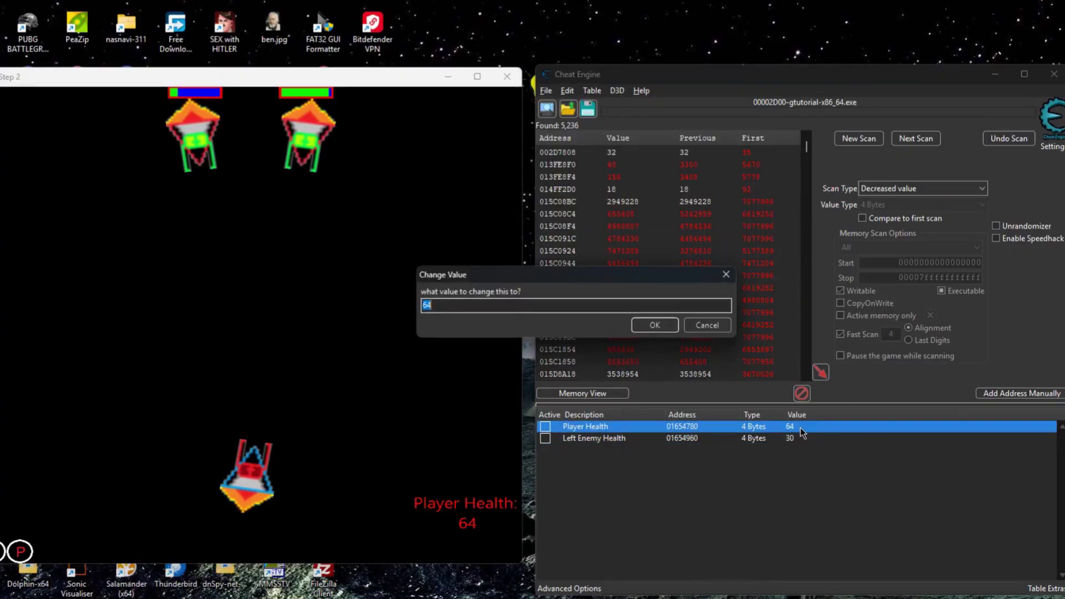
text(100)
key(Return)
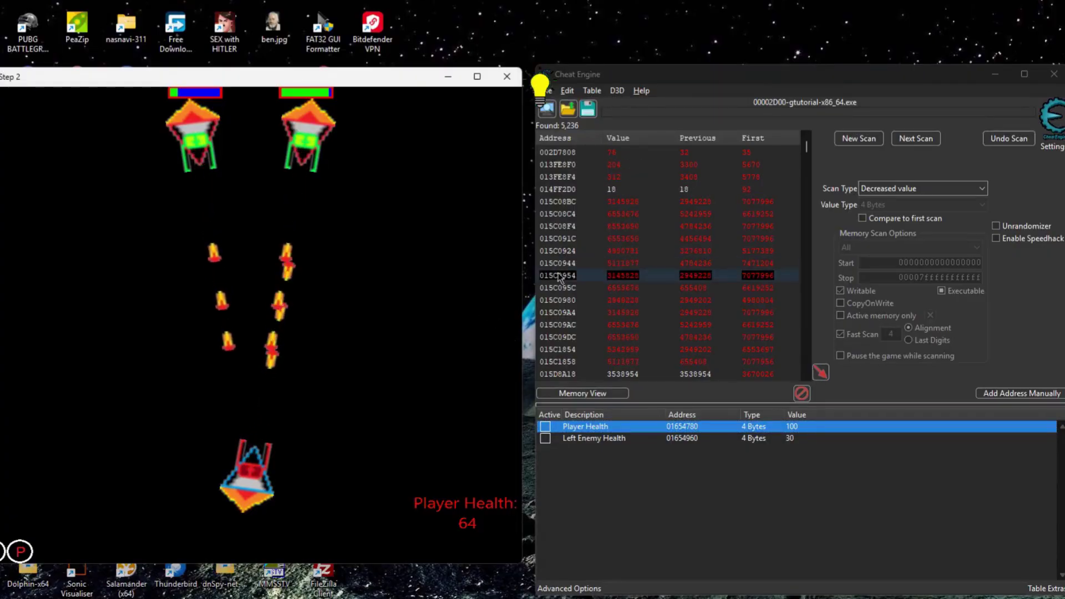
Run another Decreased value scan after the next attack and add the found address 016546E0 to the address list
click(916, 140)
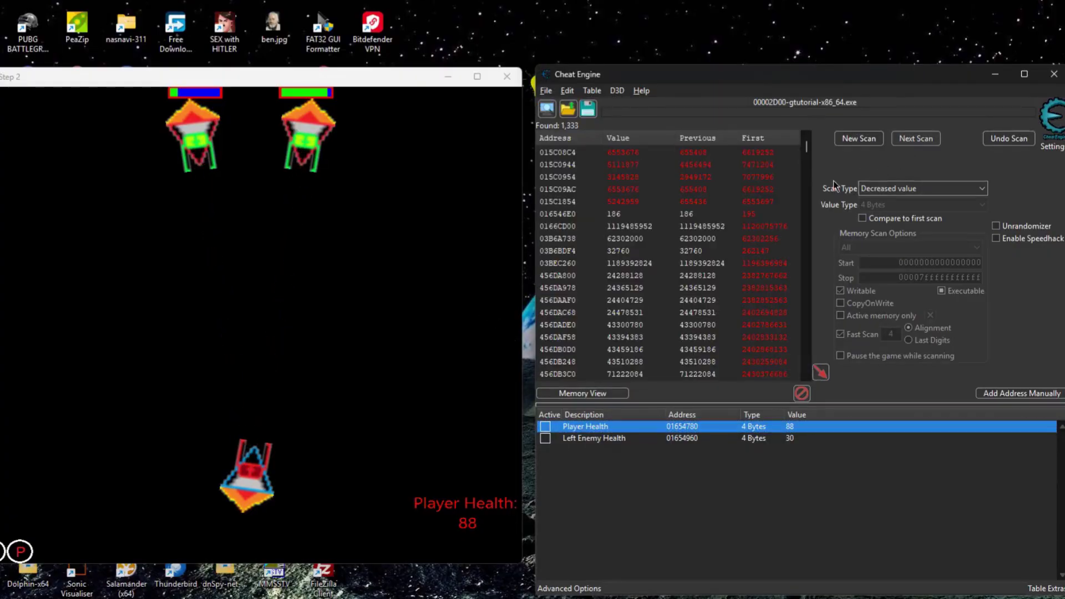
double_click(737, 216)
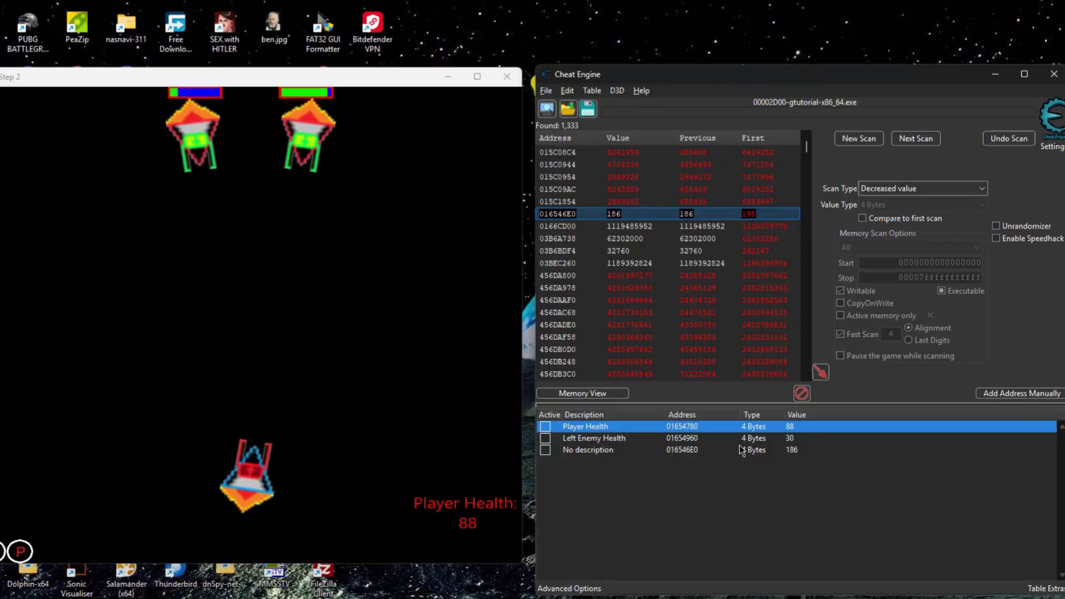
Change the description of the entry at 016546E0 to Right Enemy Health
click(744, 439)
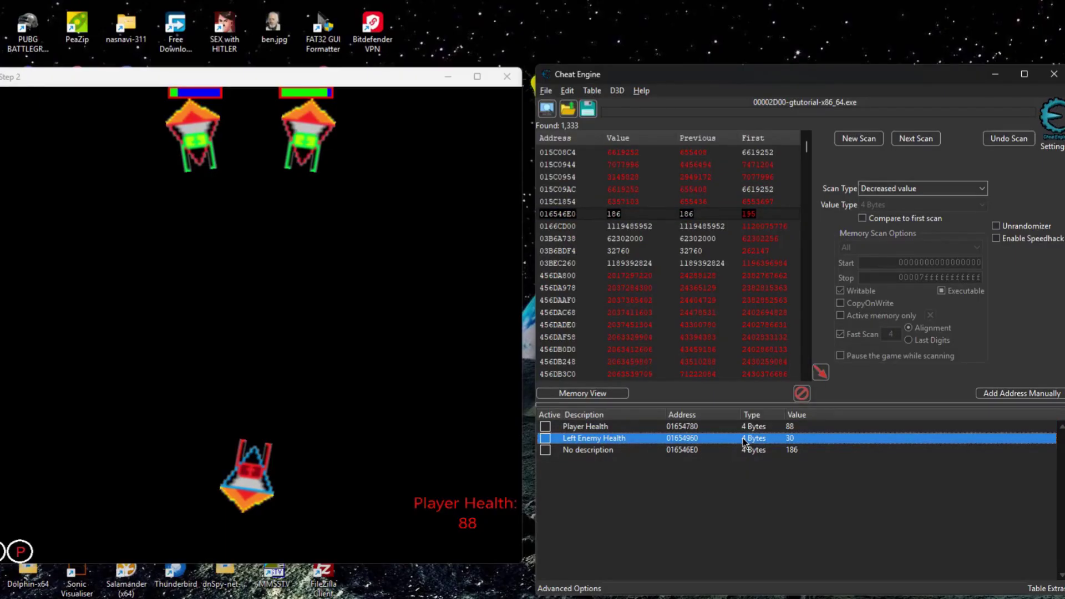
double_click(605, 452)
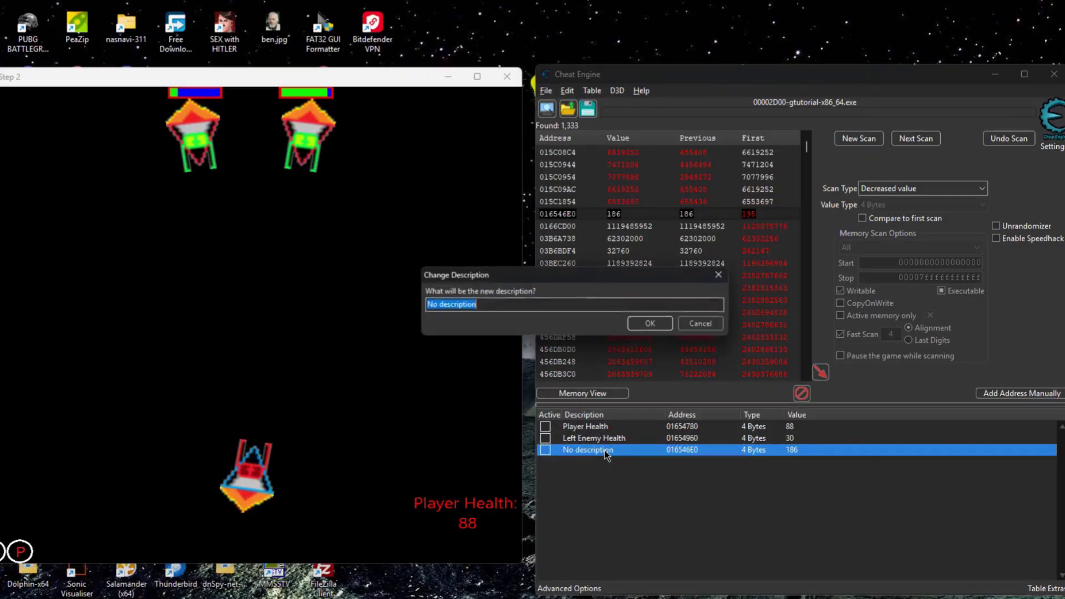
text(Right Enemy Health)
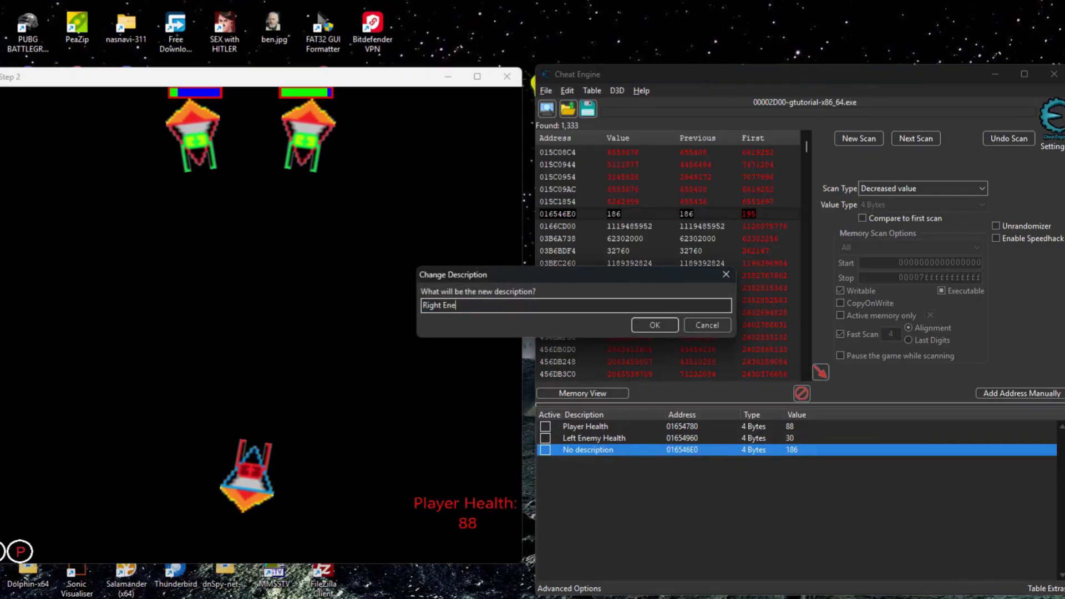
key(Return)
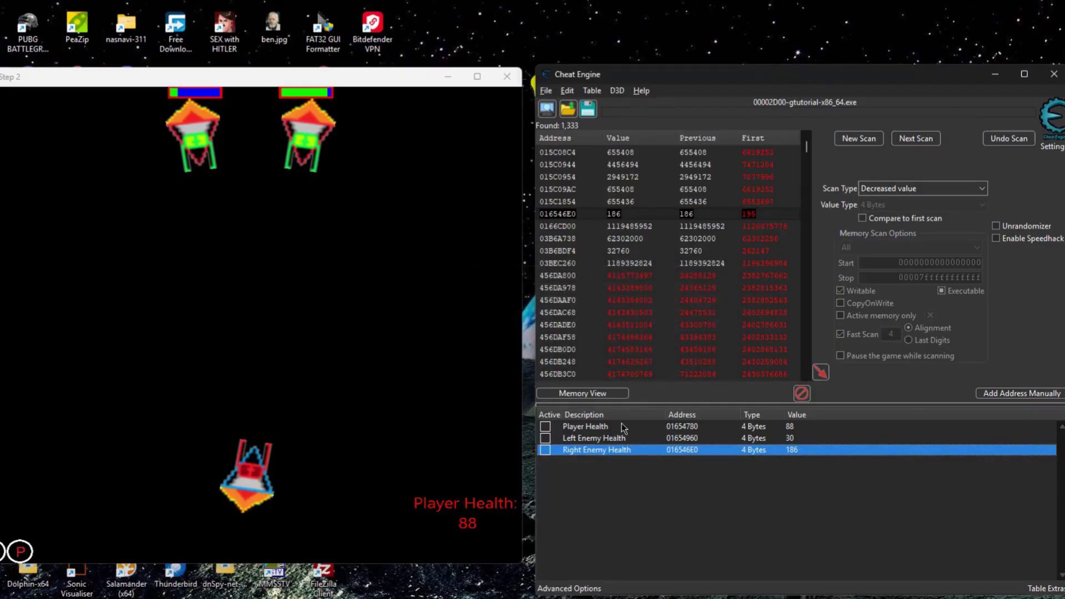
Set the Right Enemy Health entry's value to 10
double_click(797, 454)
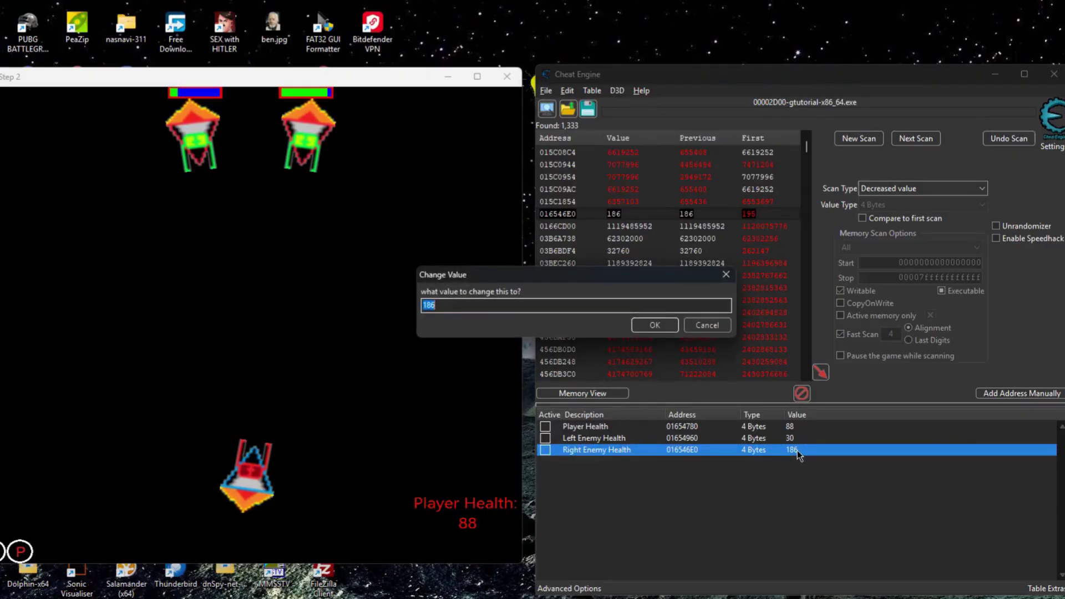
text(10)
key(Return)
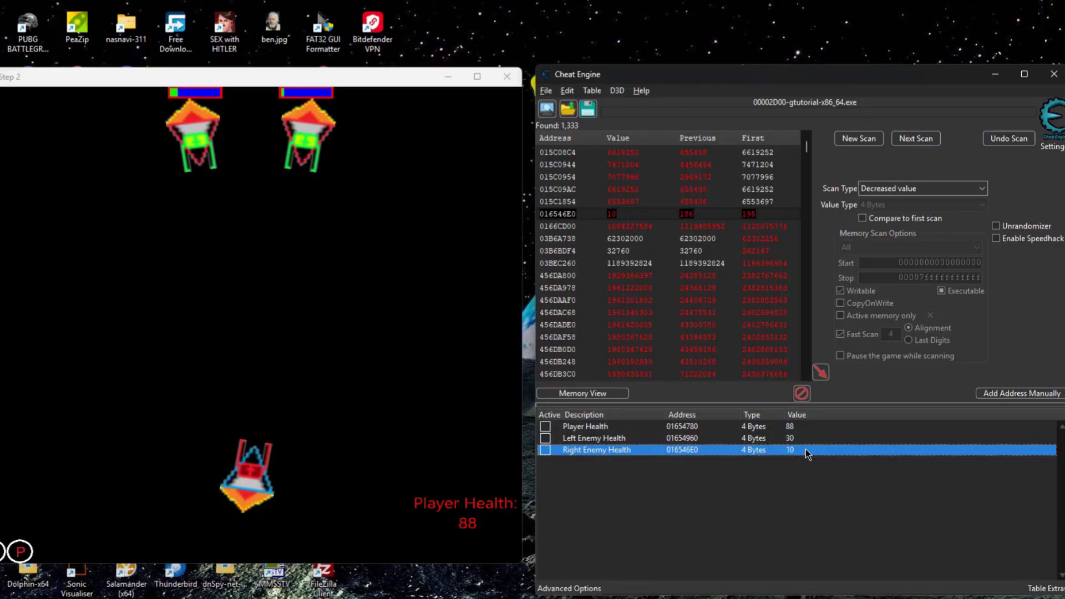
Set the values of both the Right Enemy Health and Left Enemy Health entries to 1
double_click(791, 449)
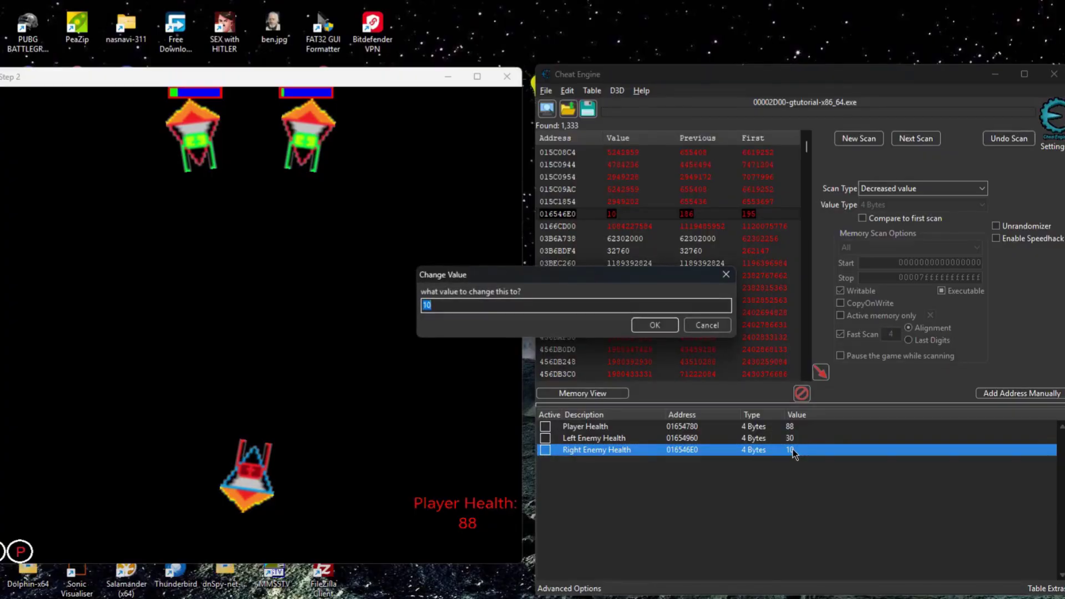
text(1)
key(Return)
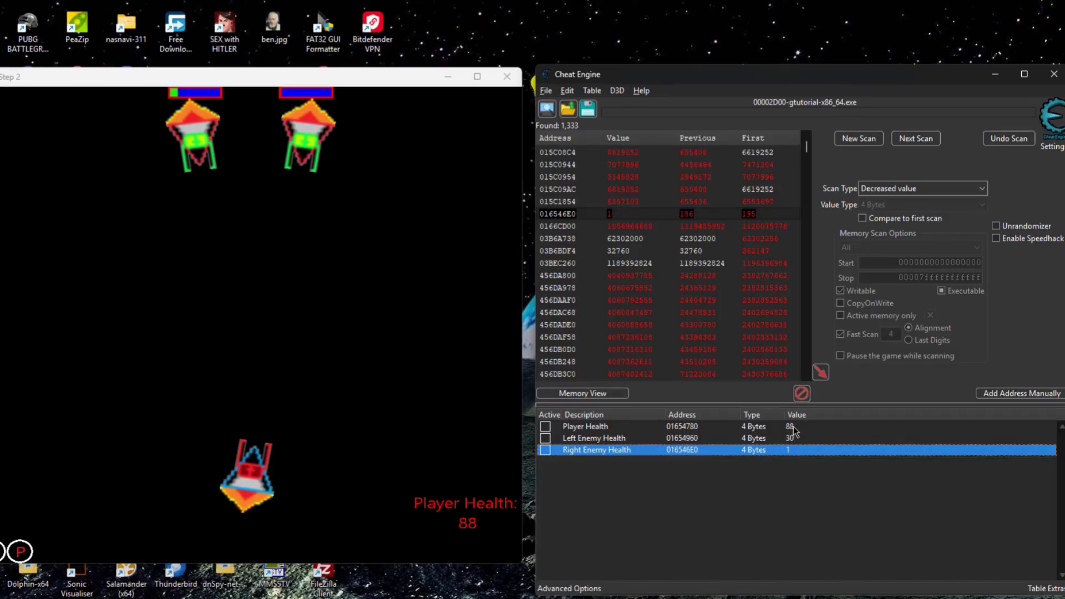
double_click(791, 437)
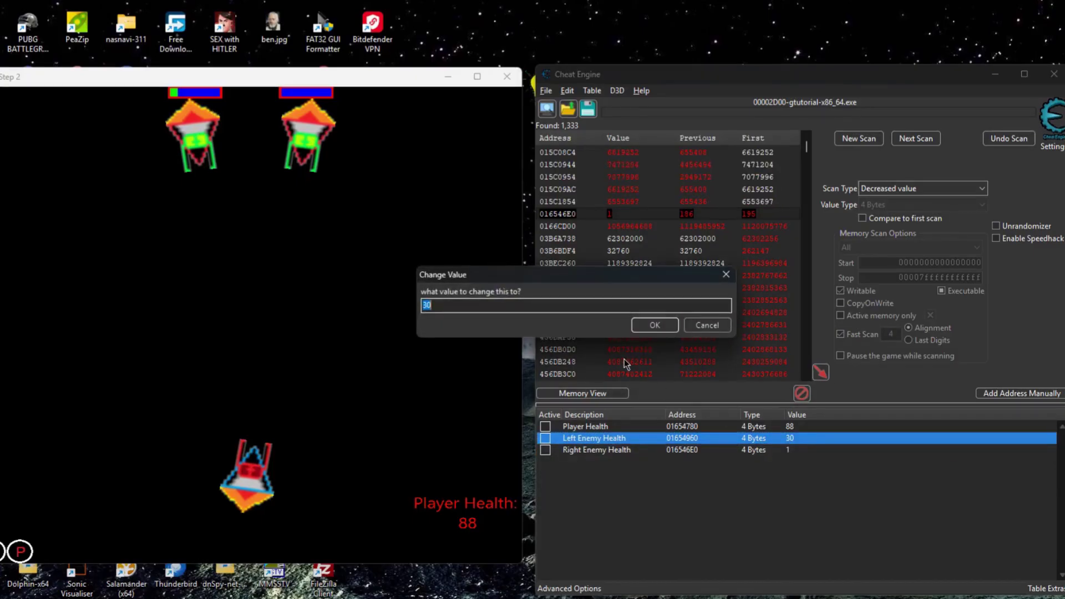
text(1)
key(Return)
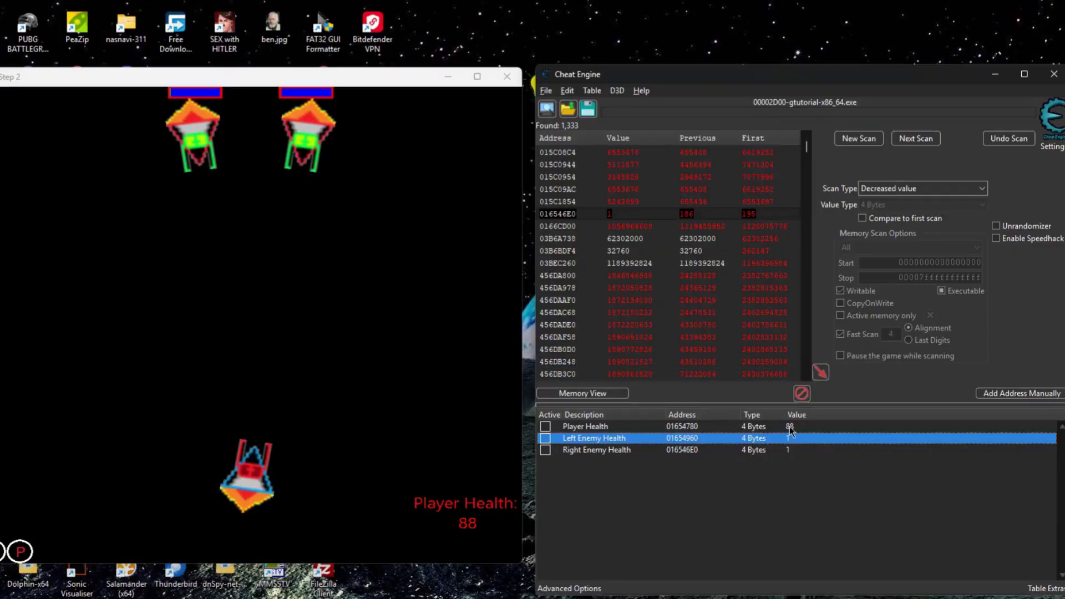
Set the Player Health entry's value to 500
double_click(790, 426)
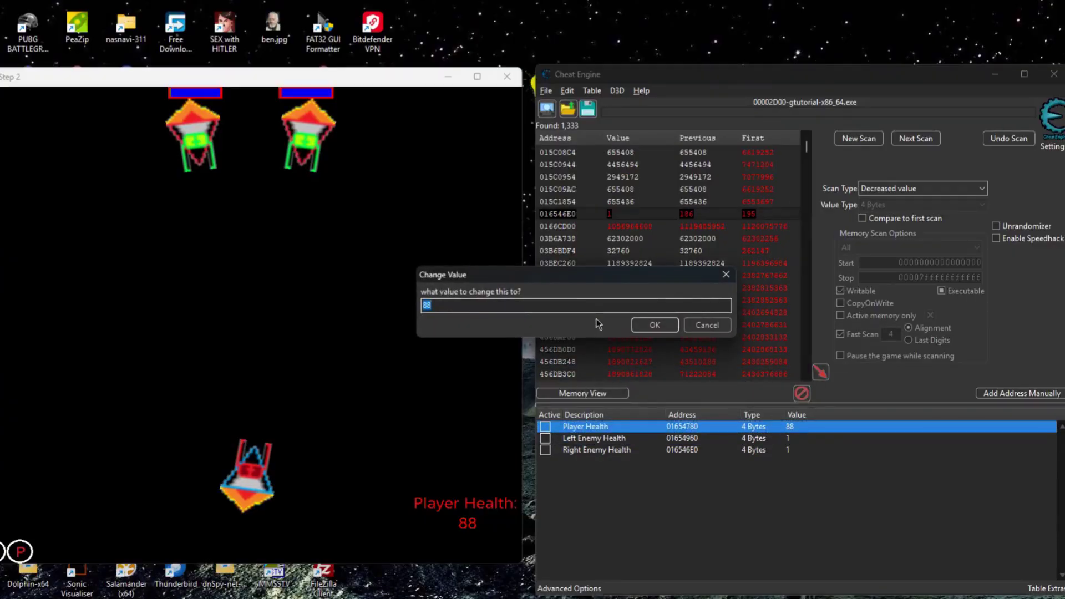
text(500)
key(Return)
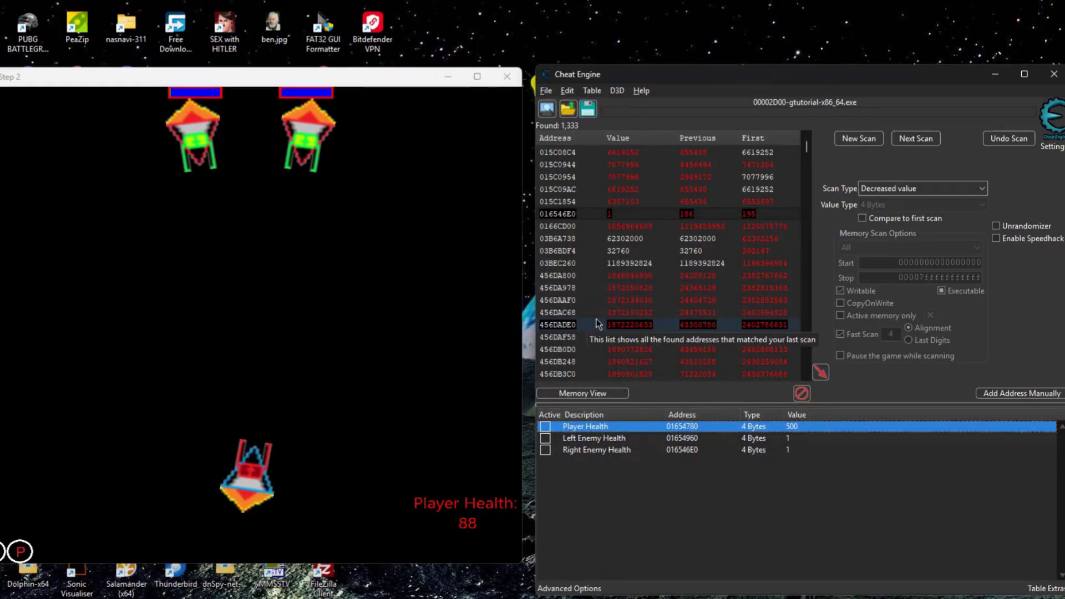
Fly the player's ship toward the enemies in the game, shoot both down, and move the resulting message box over the game window
click(352, 246)
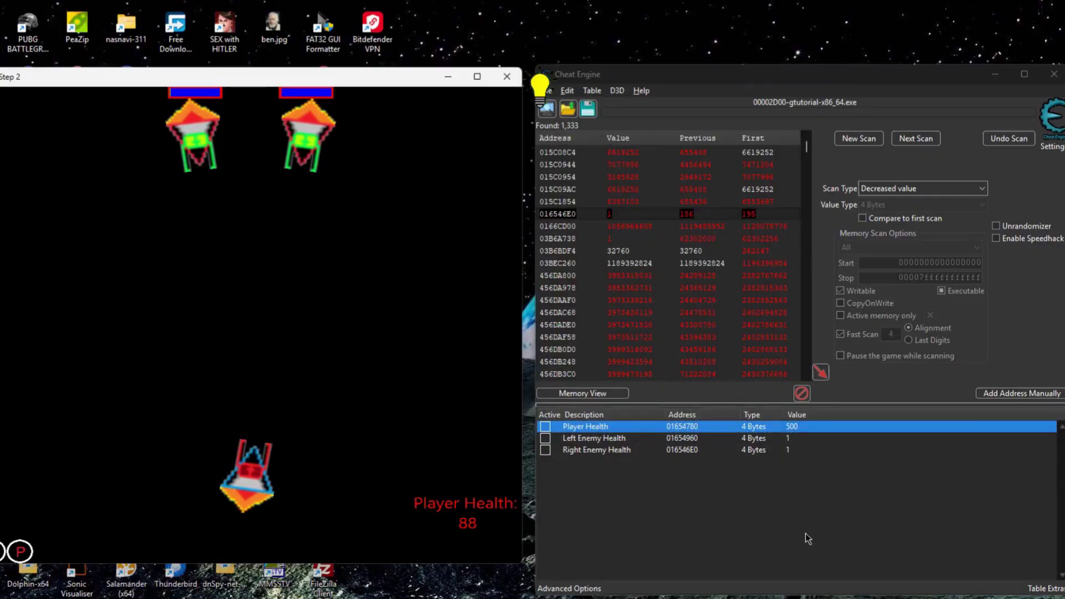
key(Up)
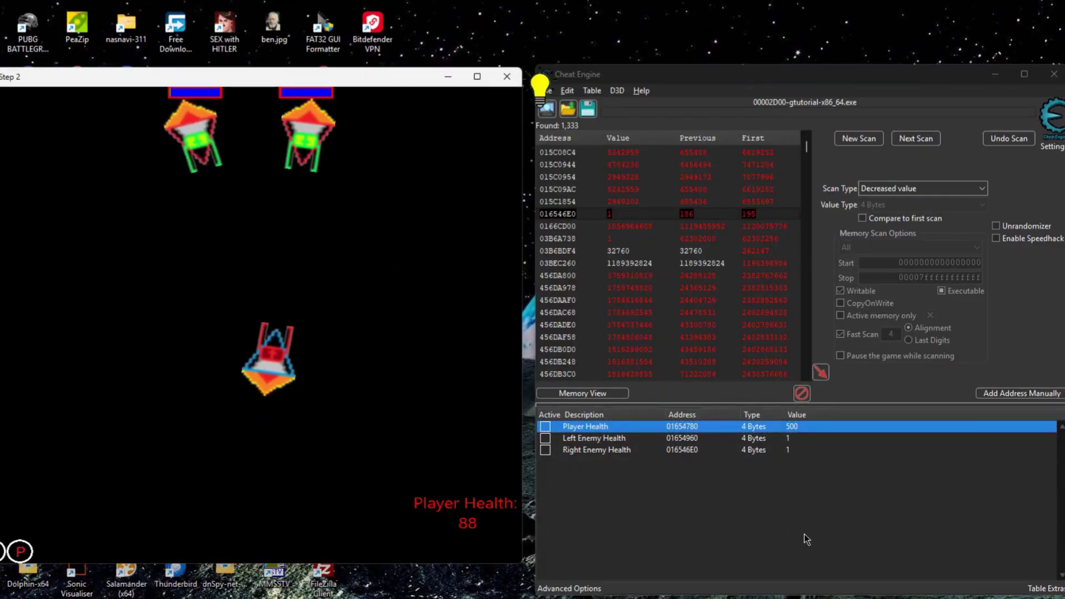
key(space)
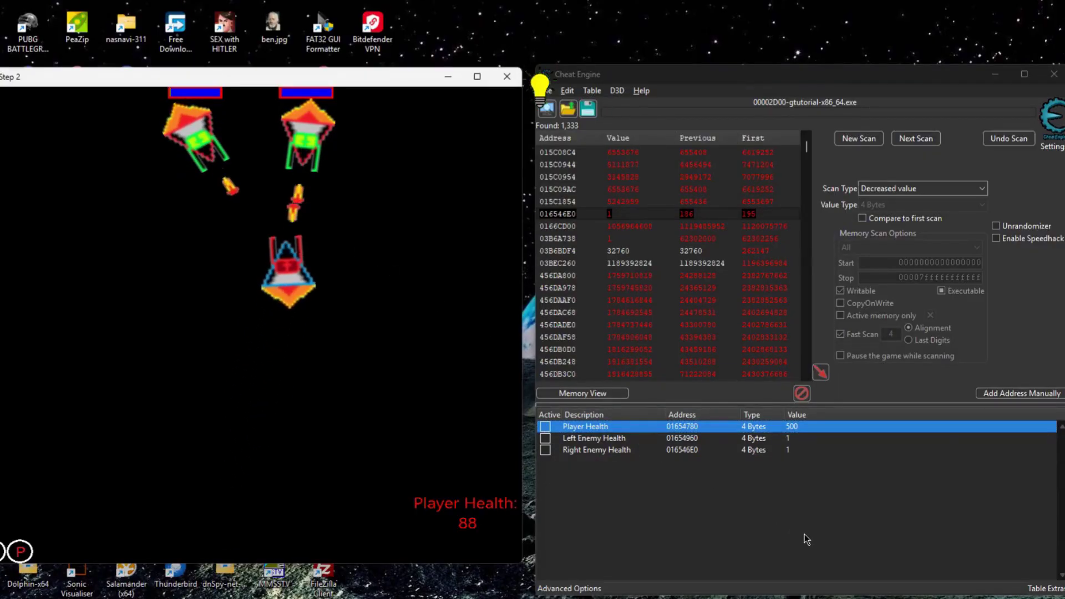
key(space)
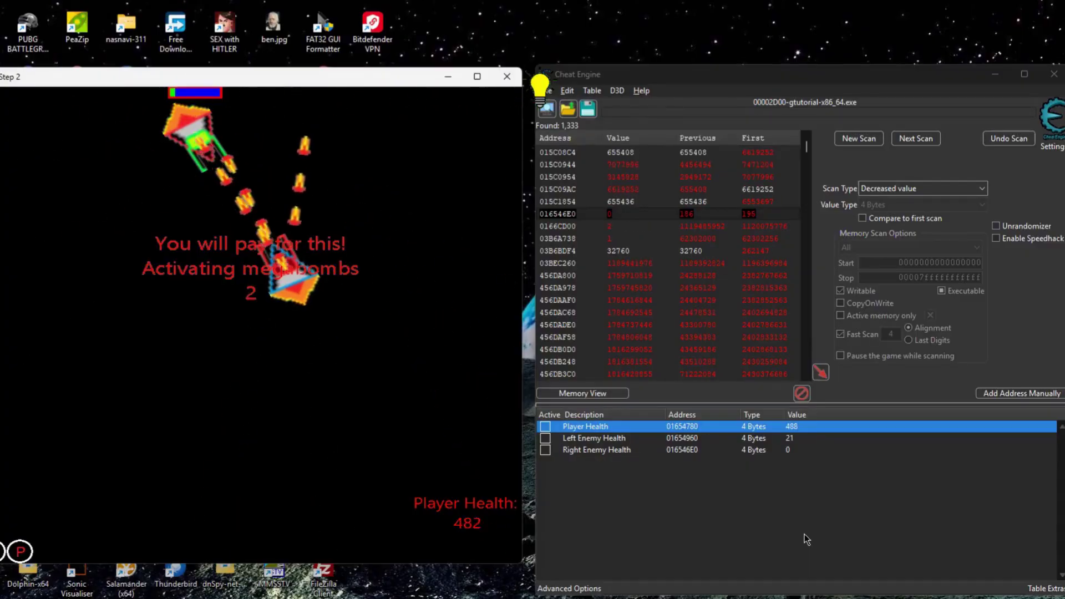
key(space)
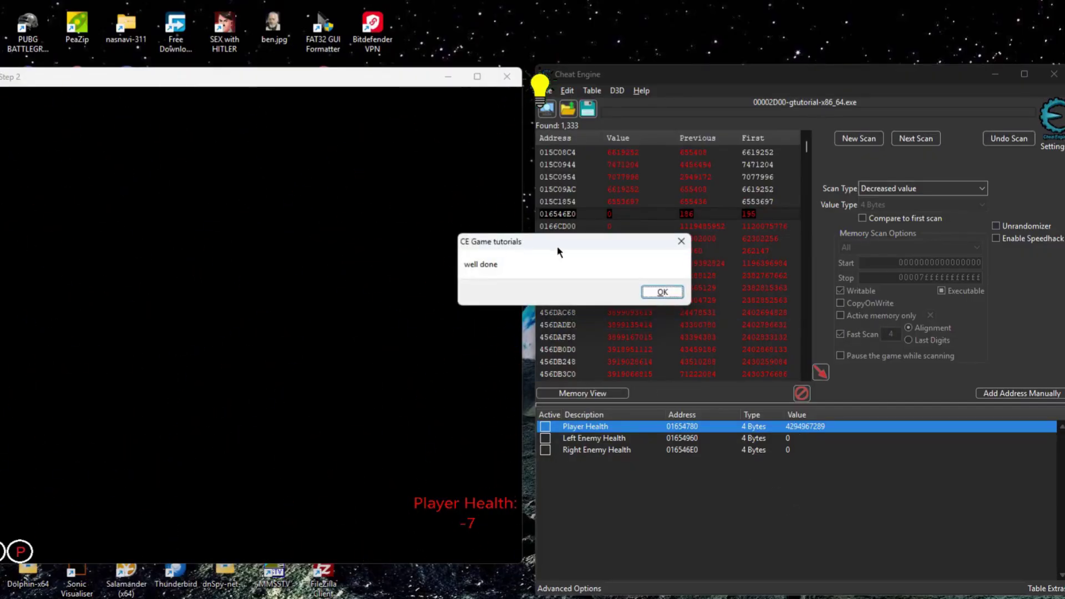
drag(557, 244, 524, 244)
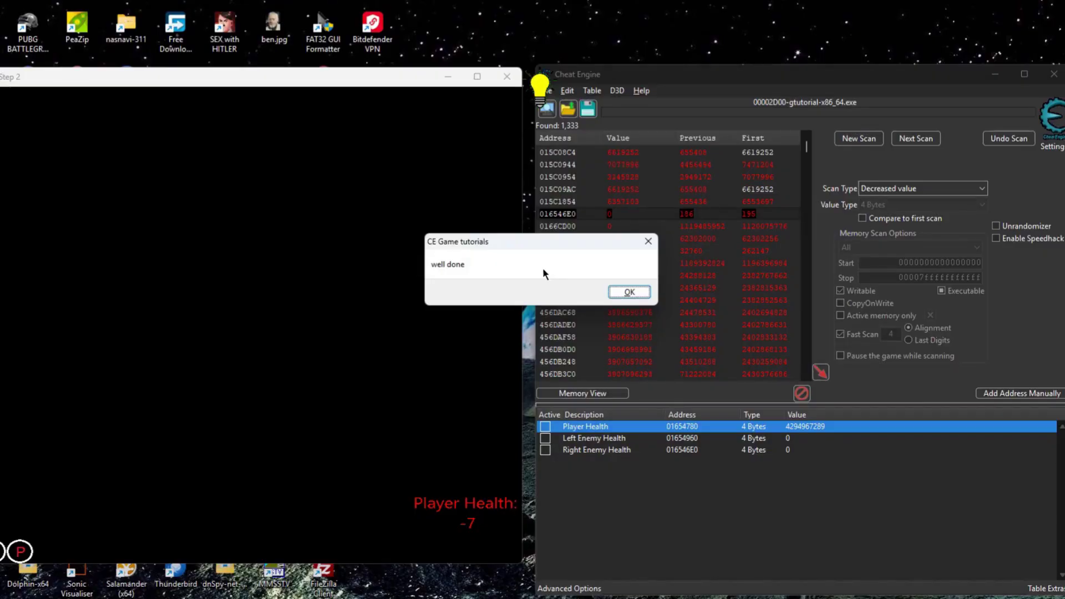
drag(559, 244, 374, 231)
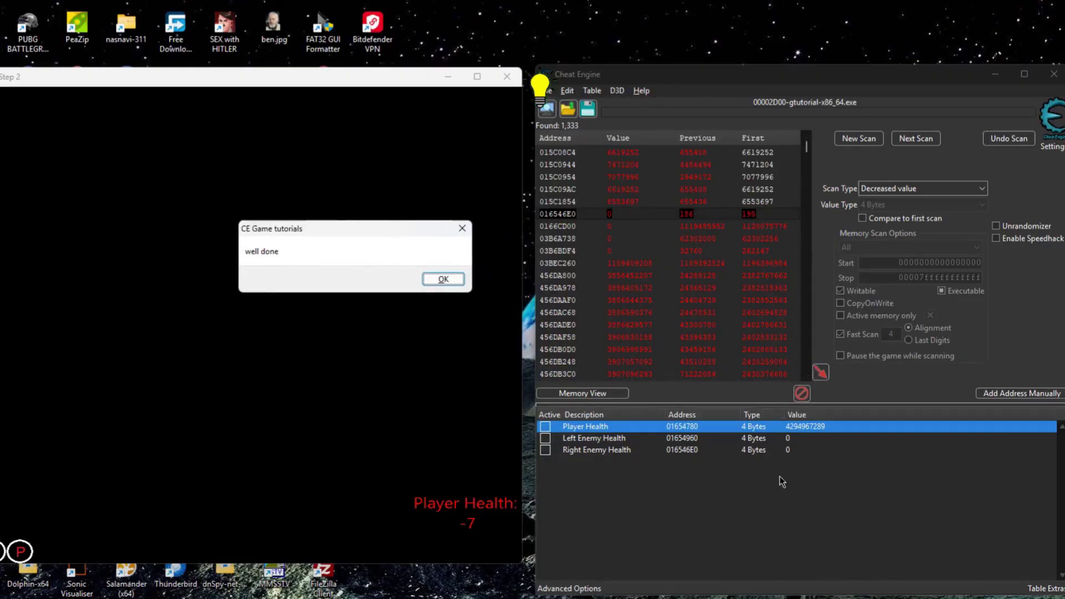